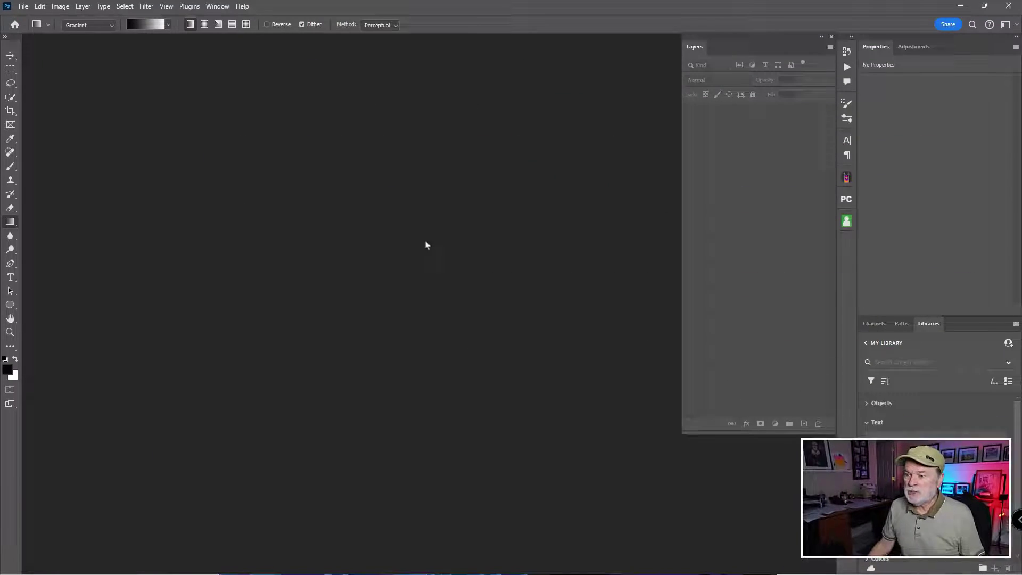
# - Open Window Room.jpg, zoom out to fit it, and duplicate the Background as Layer 1
pyautogui.hotkey('ctrl', 'o')
pyautogui.doubleClick(208, 139)
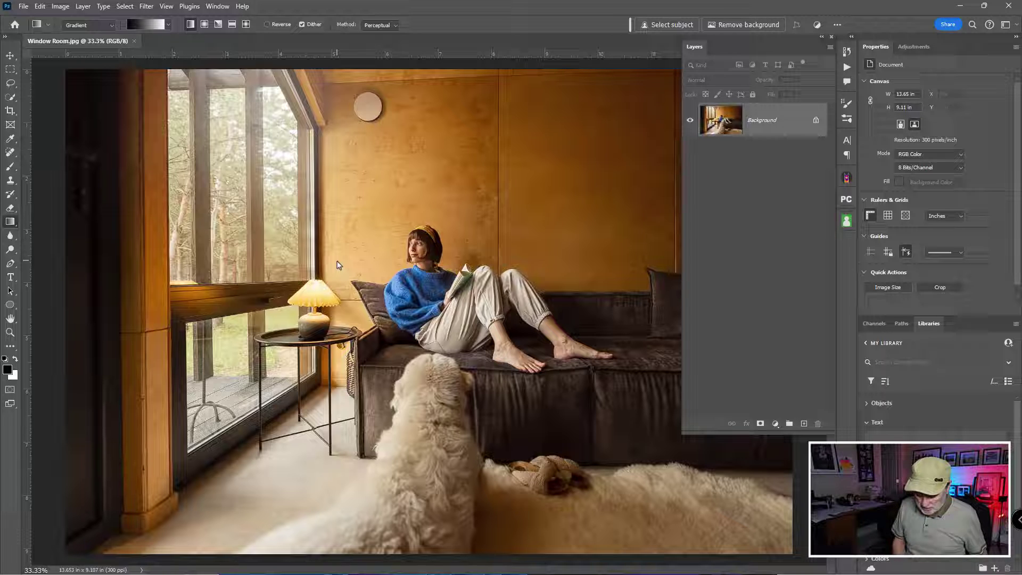
pyautogui.hotkey('ctrl', '-')
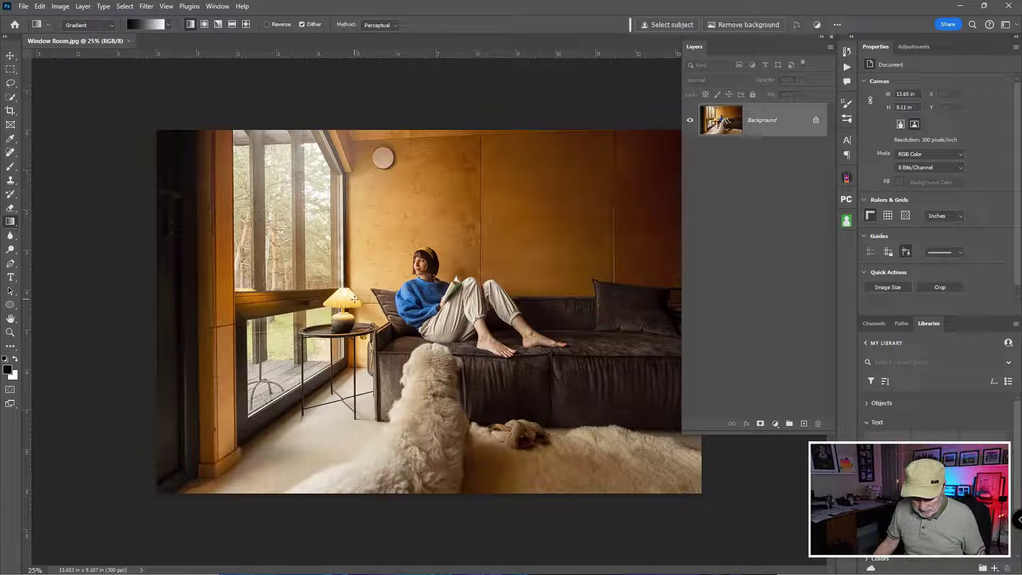
pyautogui.moveTo(354, 299); pyautogui.dragTo(284, 218)
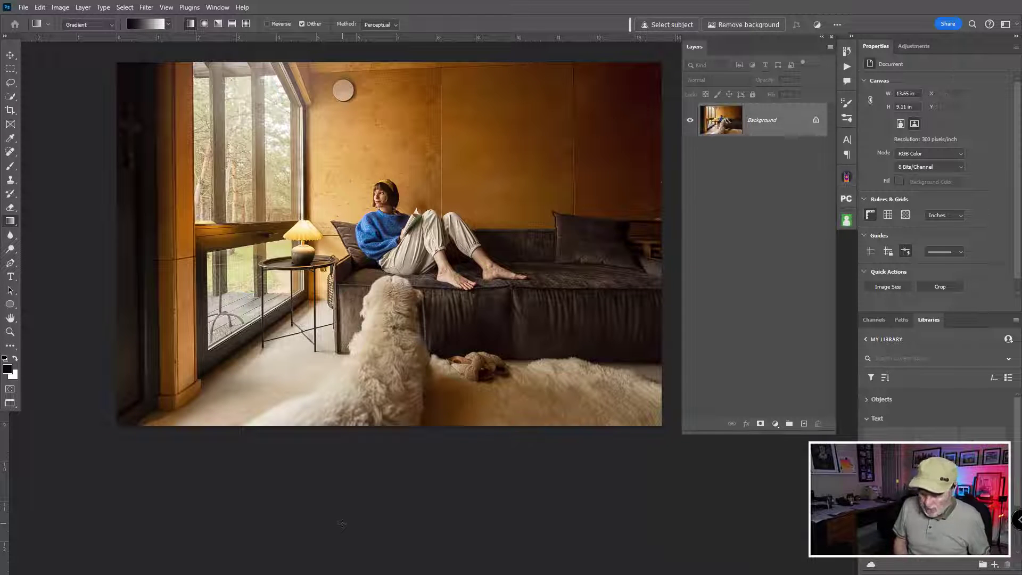
pyautogui.hotkey('ctrl', 'j')
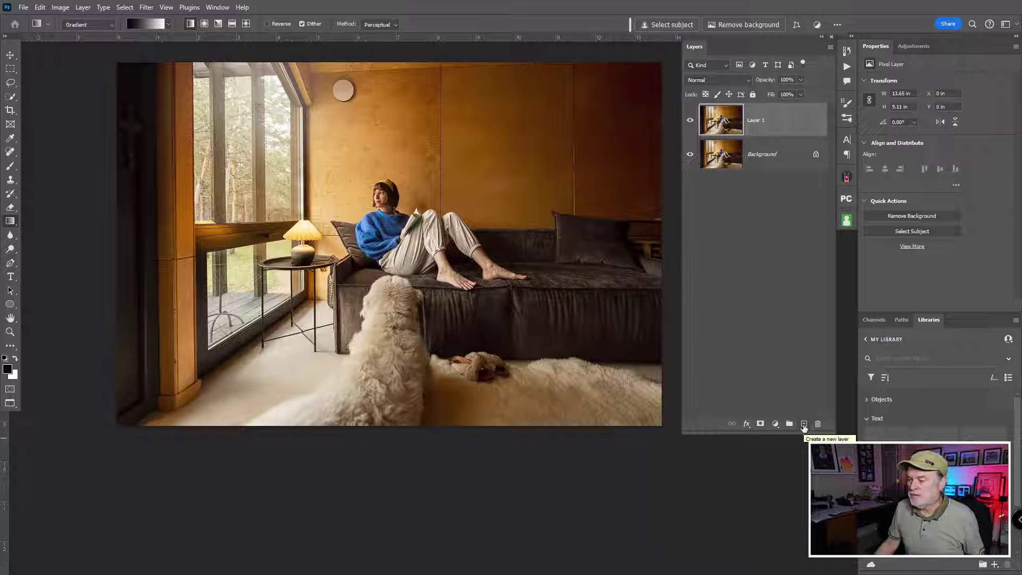
# - Add empty Layer 2 and polygon-lasso a wedge from the window top past the sofa to the floor
pyautogui.click(803, 424)
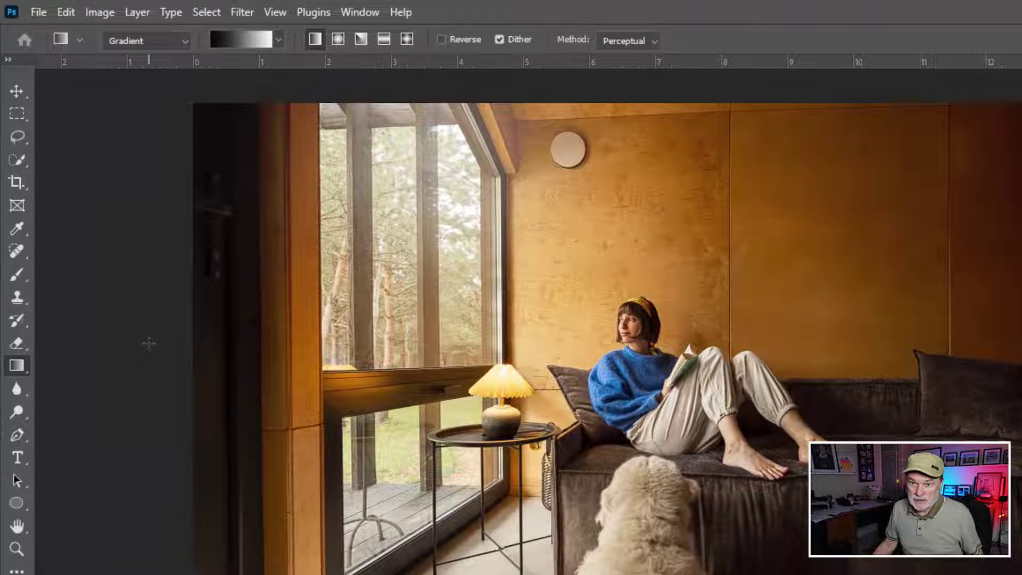
pyautogui.click(20, 136)
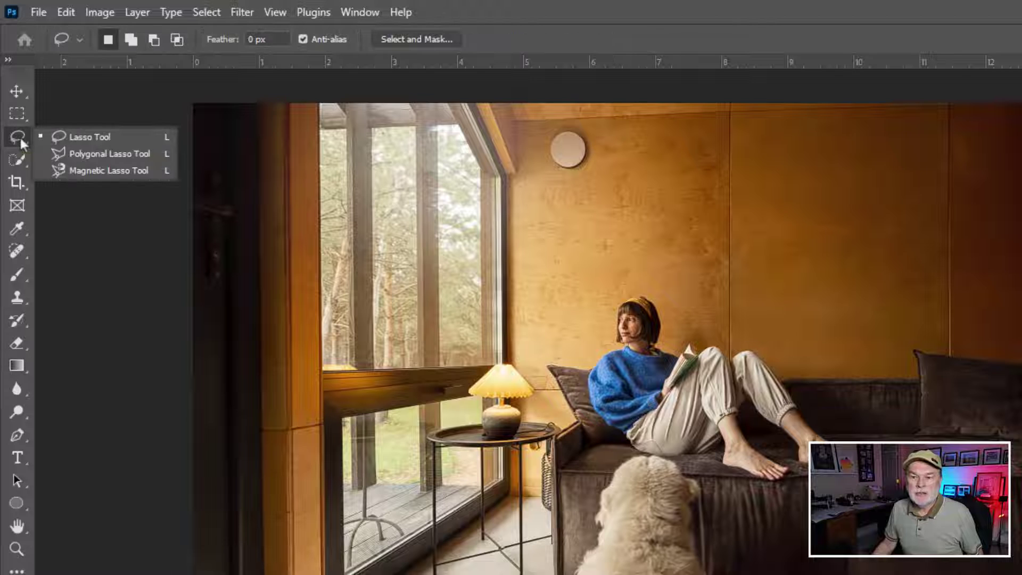
pyautogui.click(111, 157)
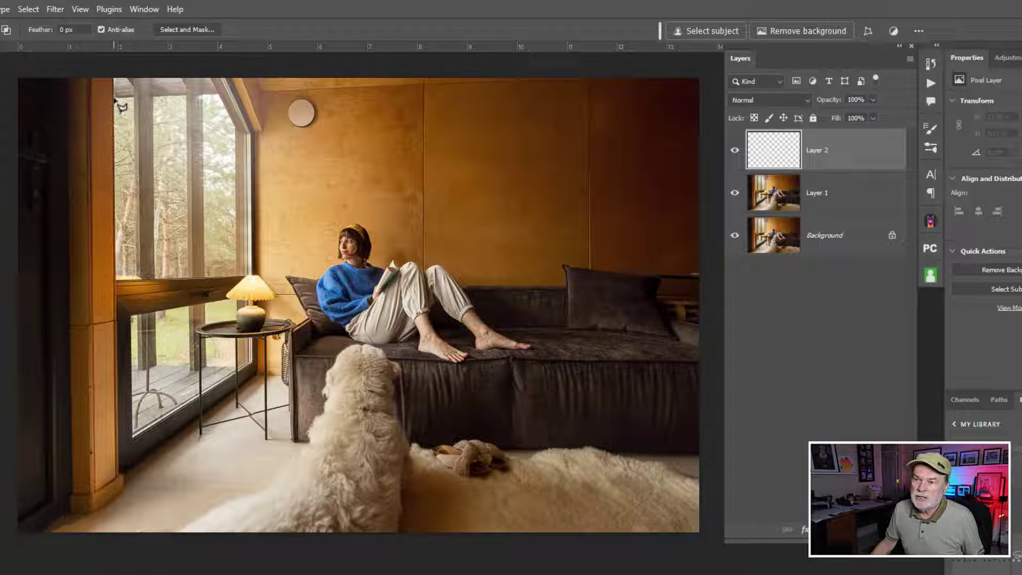
pyautogui.click(114, 96)
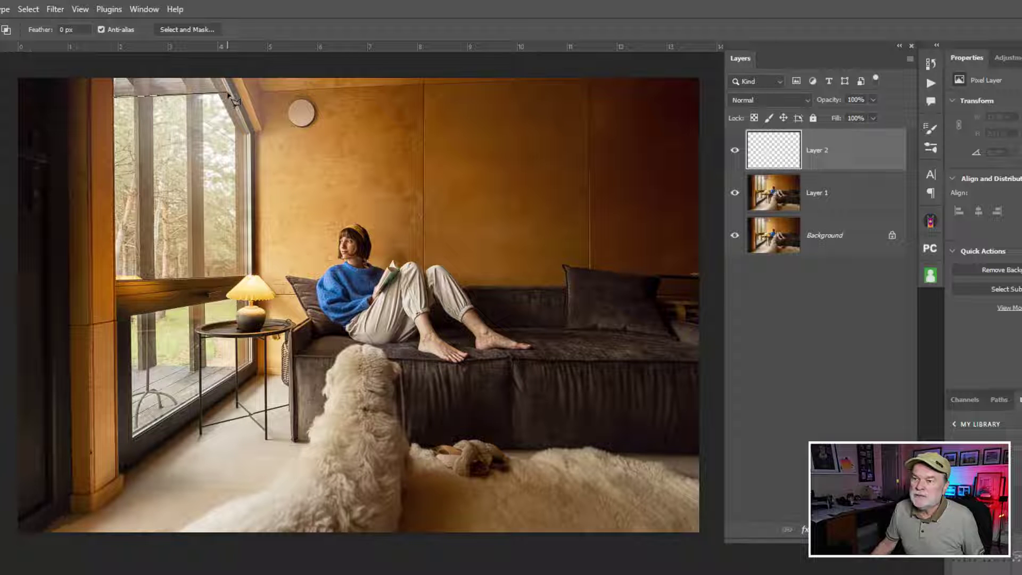
pyautogui.click(229, 94)
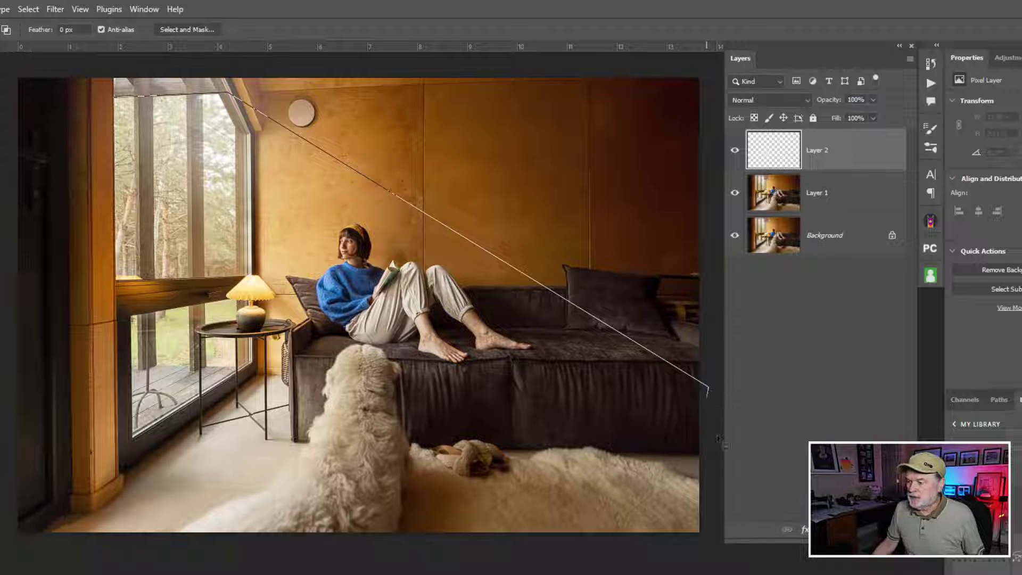
pyautogui.click(708, 386)
pyautogui.click(708, 546)
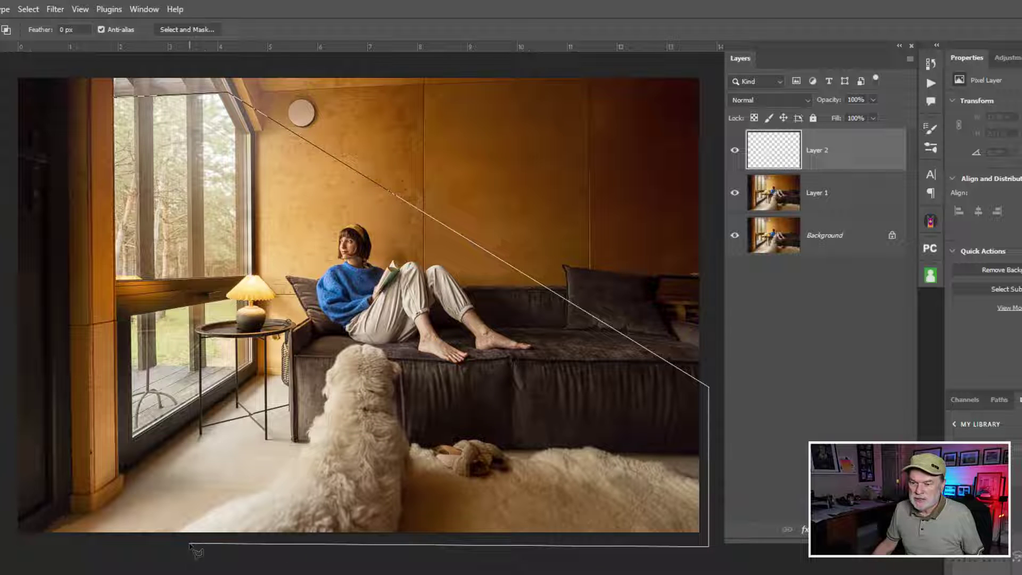
pyautogui.click(190, 544)
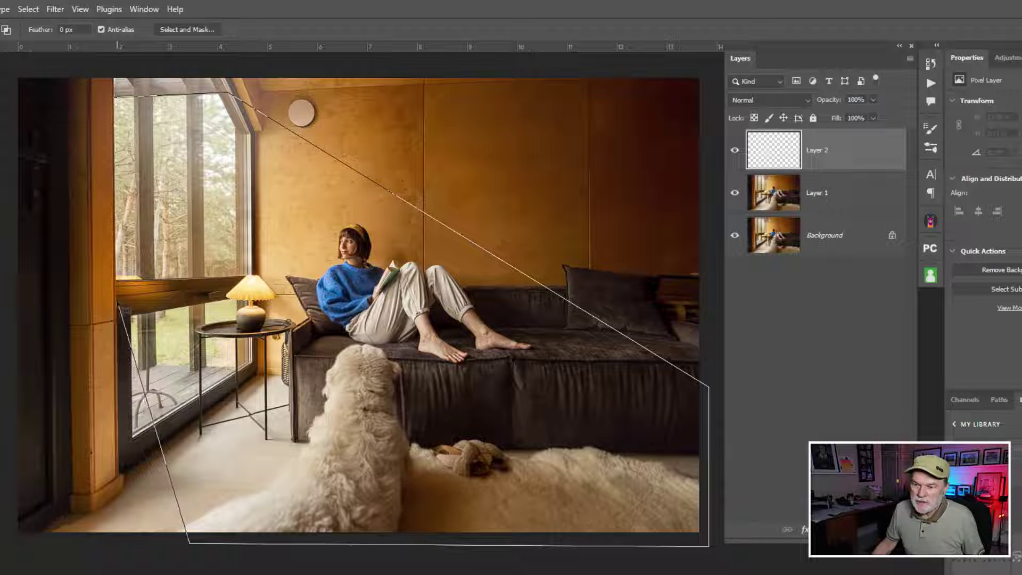
pyautogui.click(117, 294)
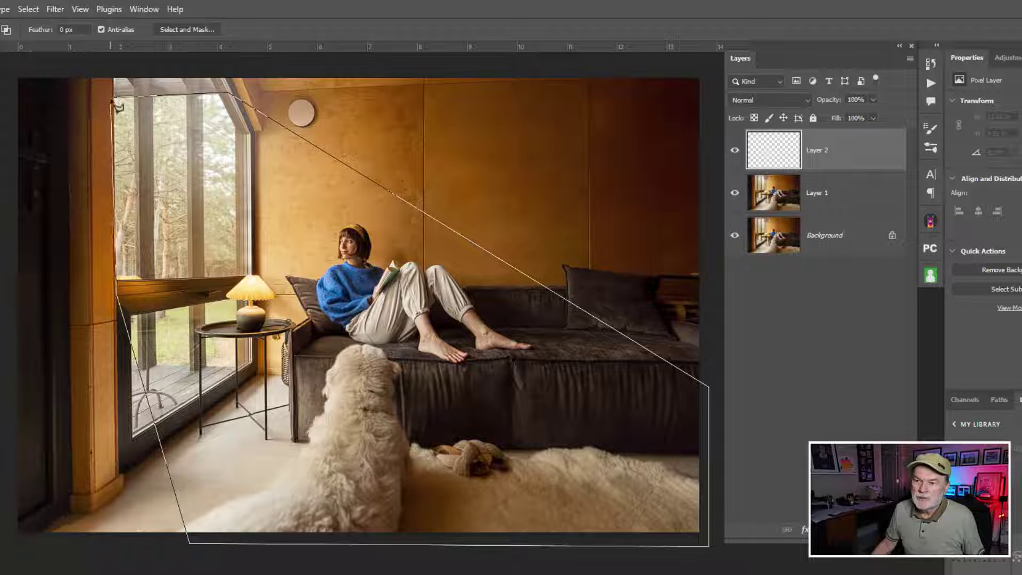
pyautogui.click(115, 97)
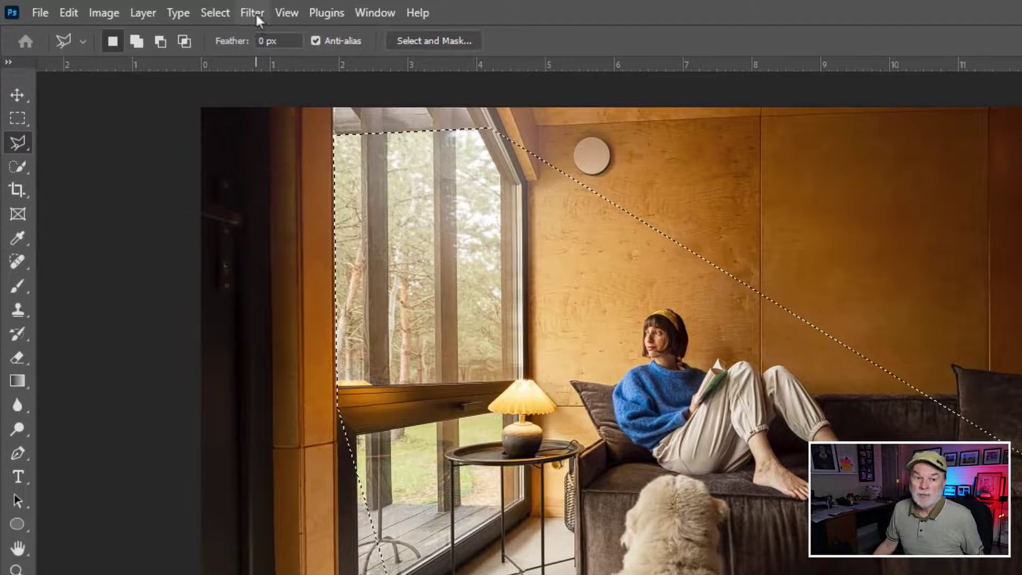
# - Apply Filter > Render > Clouds to fill the wedge selection with grey cloud texture
pyautogui.click(256, 13)
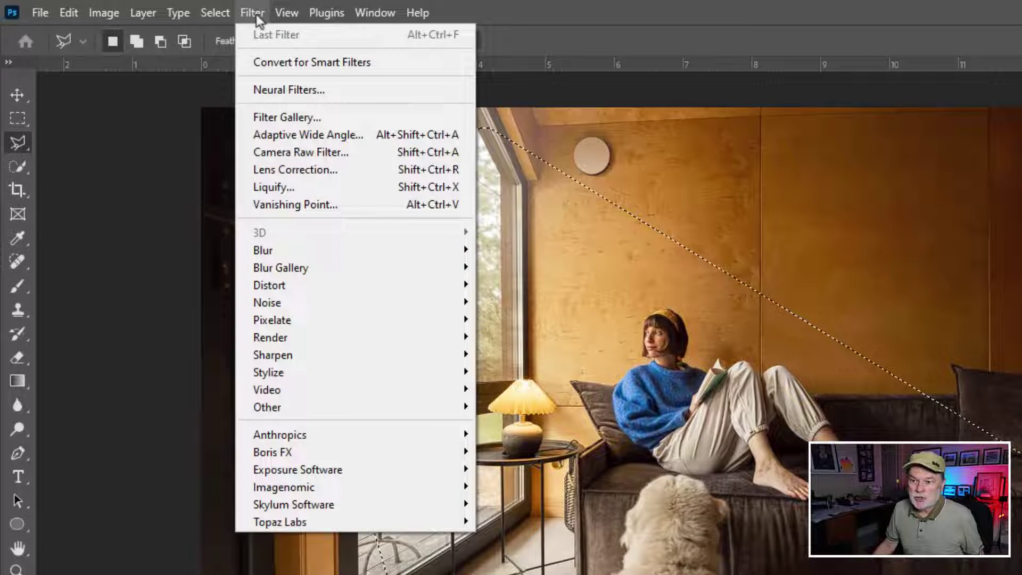
pyautogui.moveTo(276, 341)
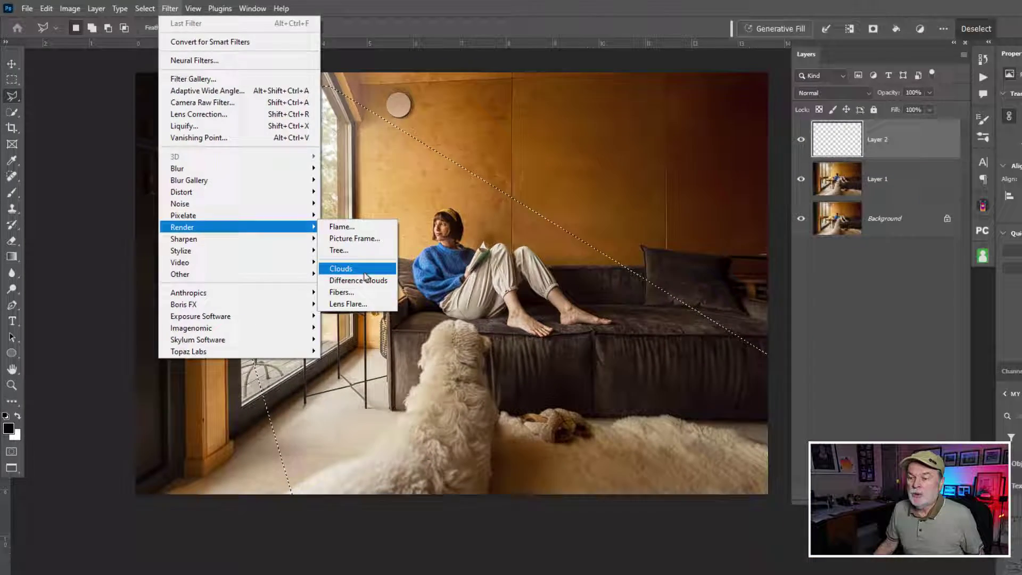
pyautogui.click(364, 271)
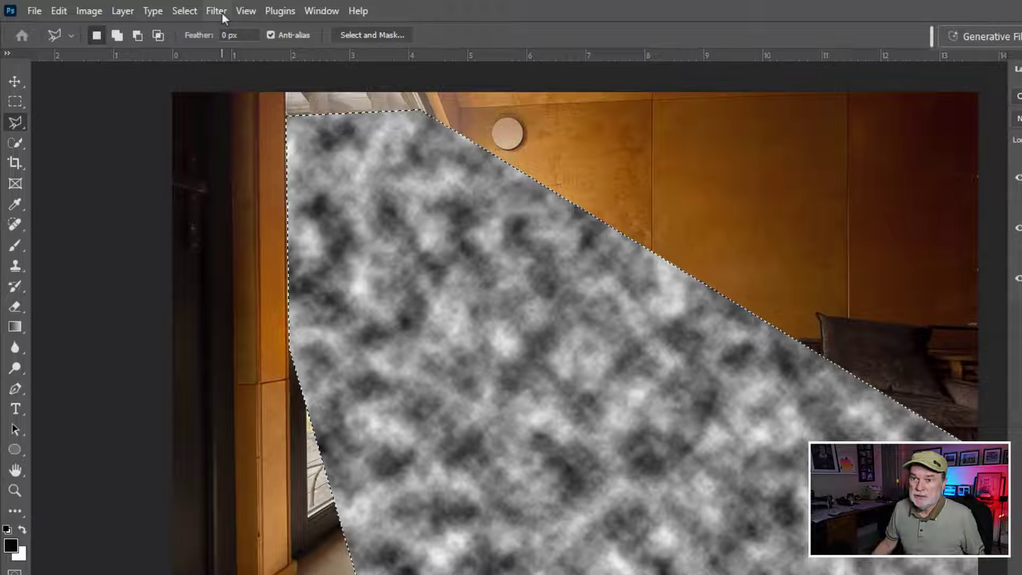
# - Apply a Zoom radial blur, Best quality, Amount 41, centred upper left, then deselect
pyautogui.click(221, 12)
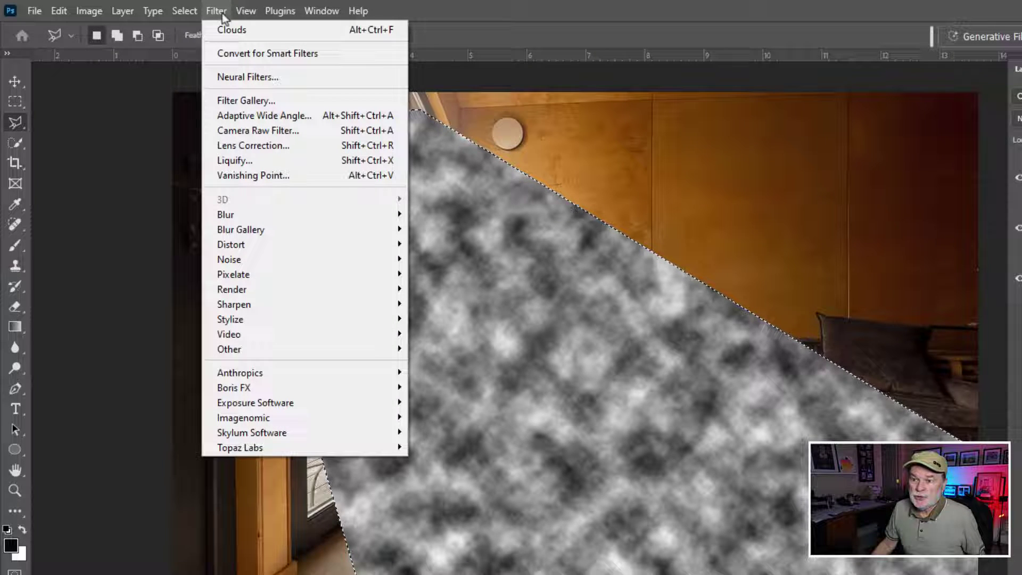
pyautogui.moveTo(247, 222)
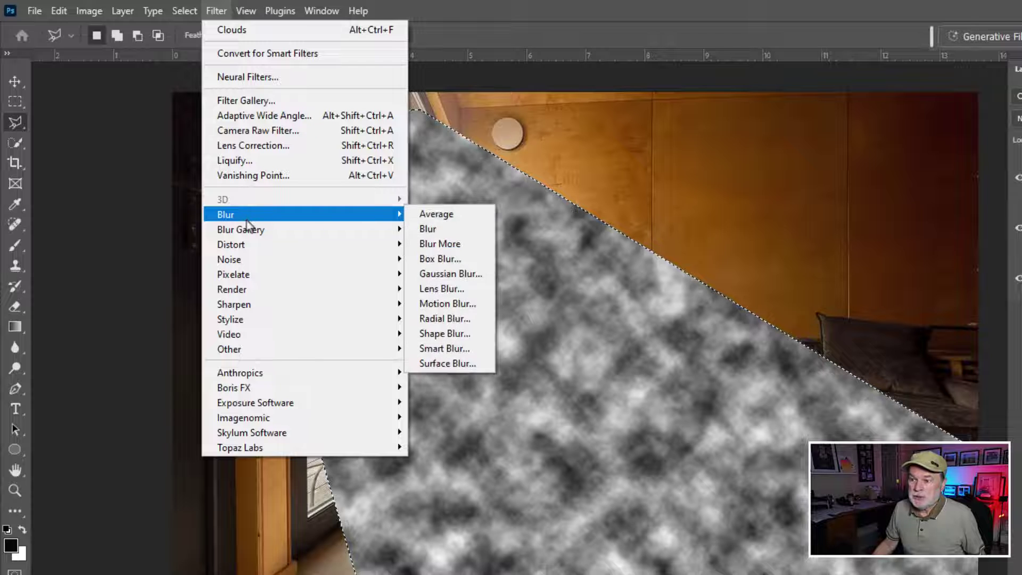
pyautogui.click(480, 319)
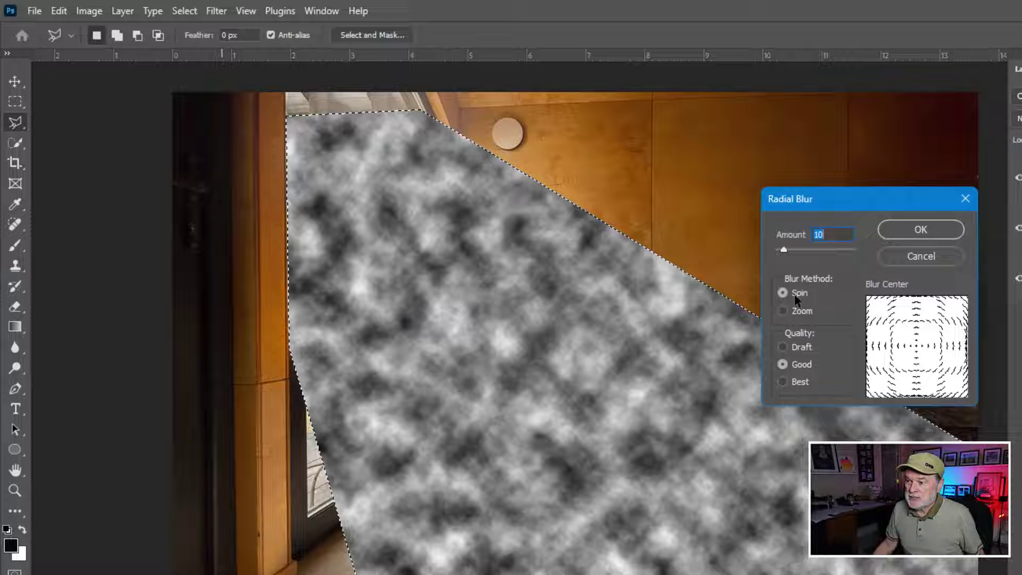
pyautogui.click(787, 311)
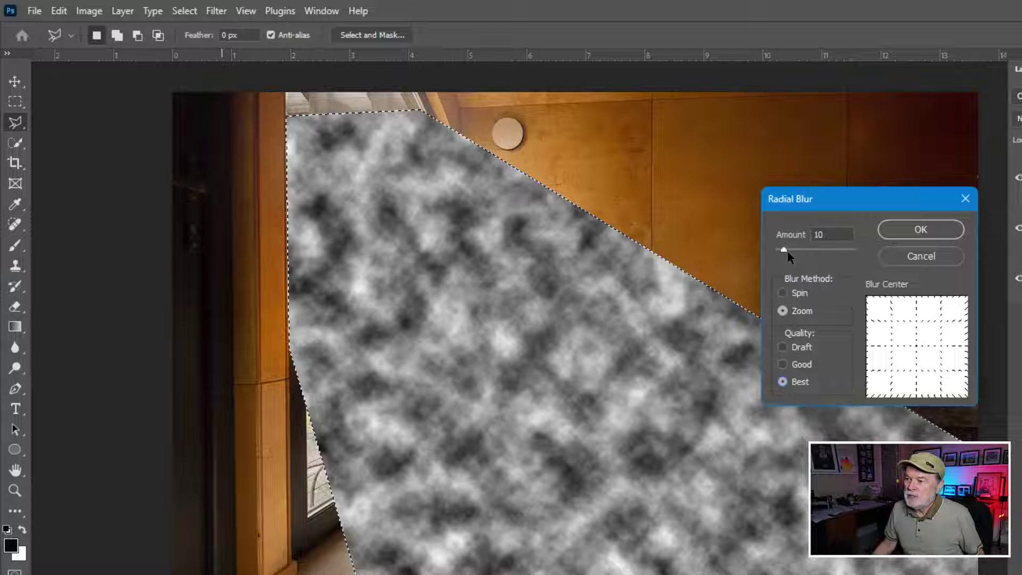
pyautogui.moveTo(787, 250)
pyautogui.mouseDown()
pyautogui.moveTo(817, 252)
pyautogui.moveTo(804, 249)
pyautogui.mouseUp()
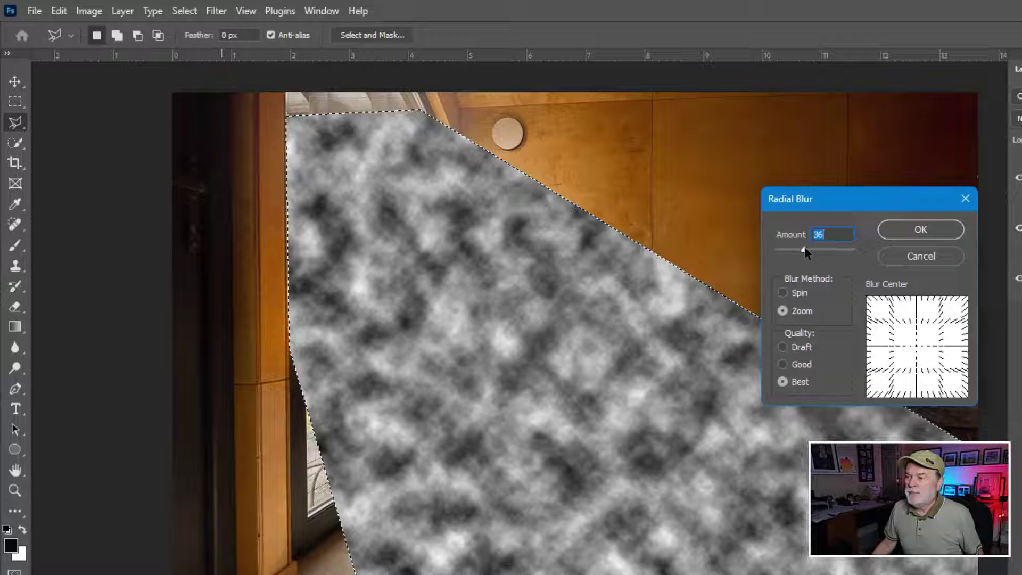
pyautogui.moveTo(805, 250); pyautogui.dragTo(808, 250)
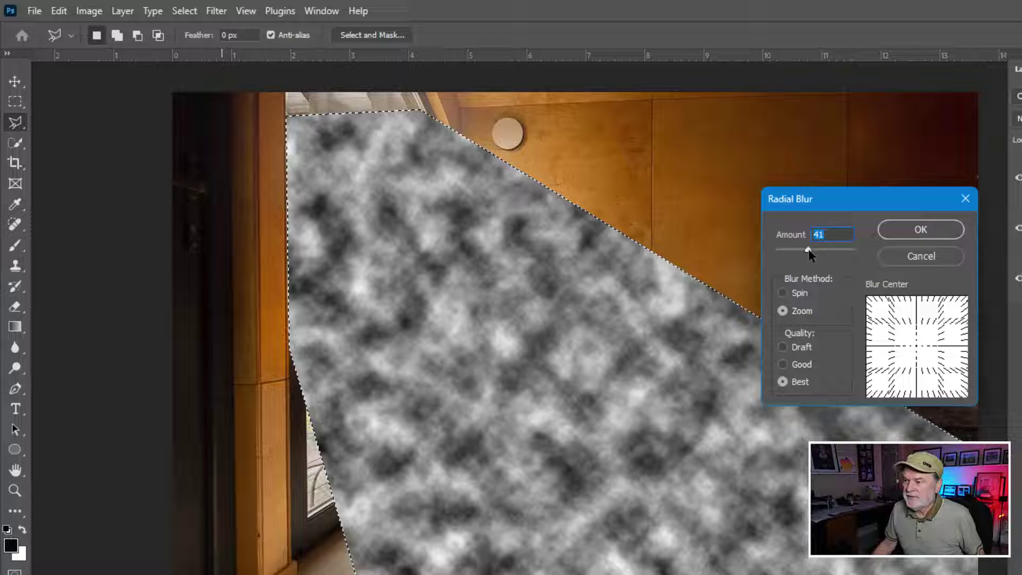
pyautogui.click(916, 349)
pyautogui.moveTo(916, 349); pyautogui.dragTo(855, 286)
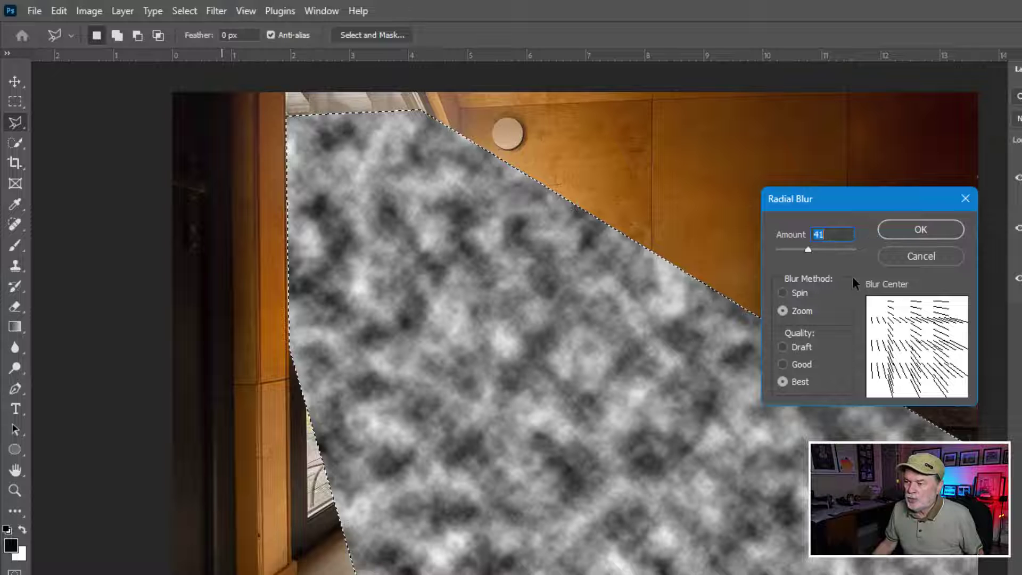
pyautogui.click(310, 136)
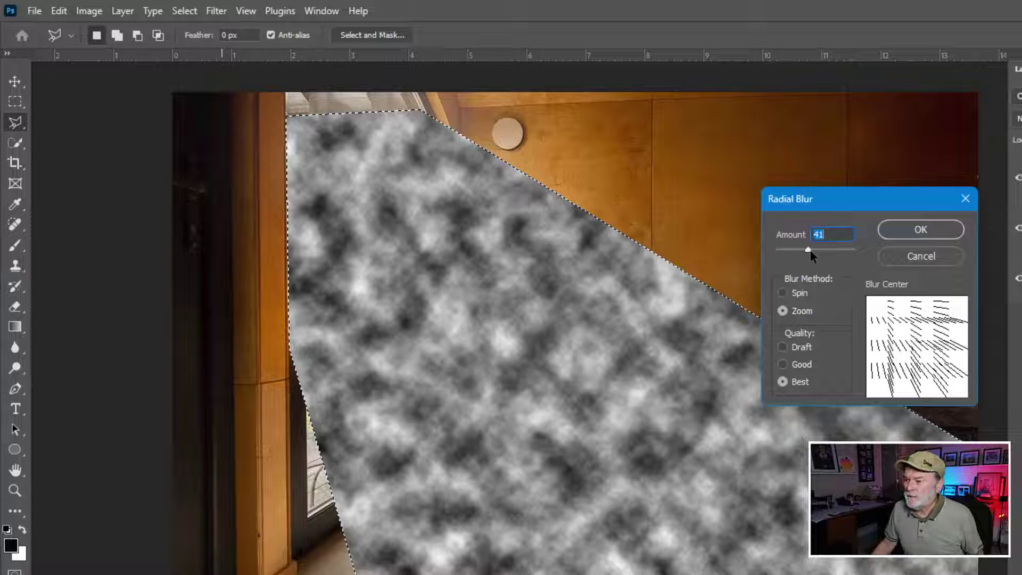
pyautogui.click(905, 231)
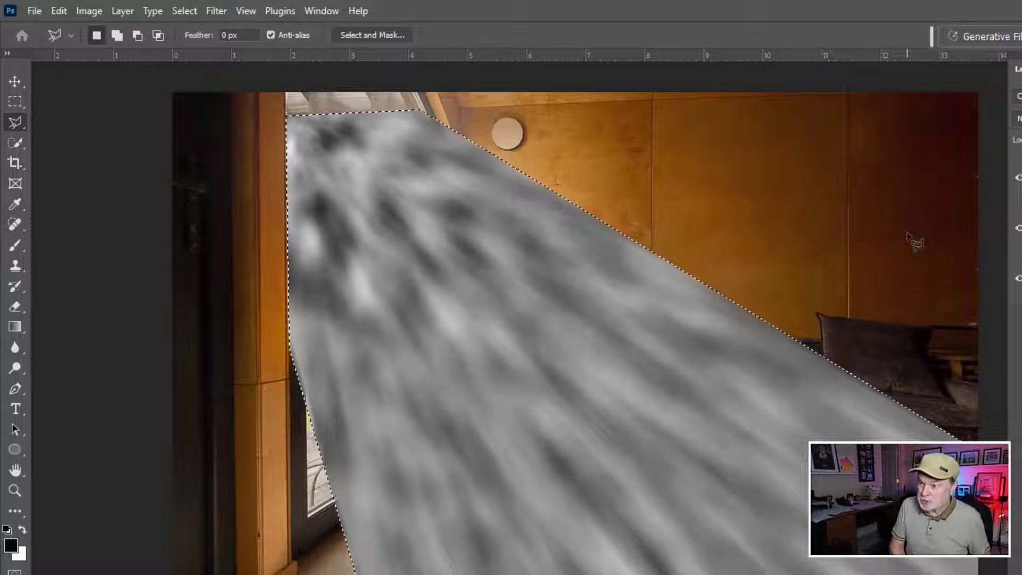
pyautogui.hotkey('ctrl', 'd')
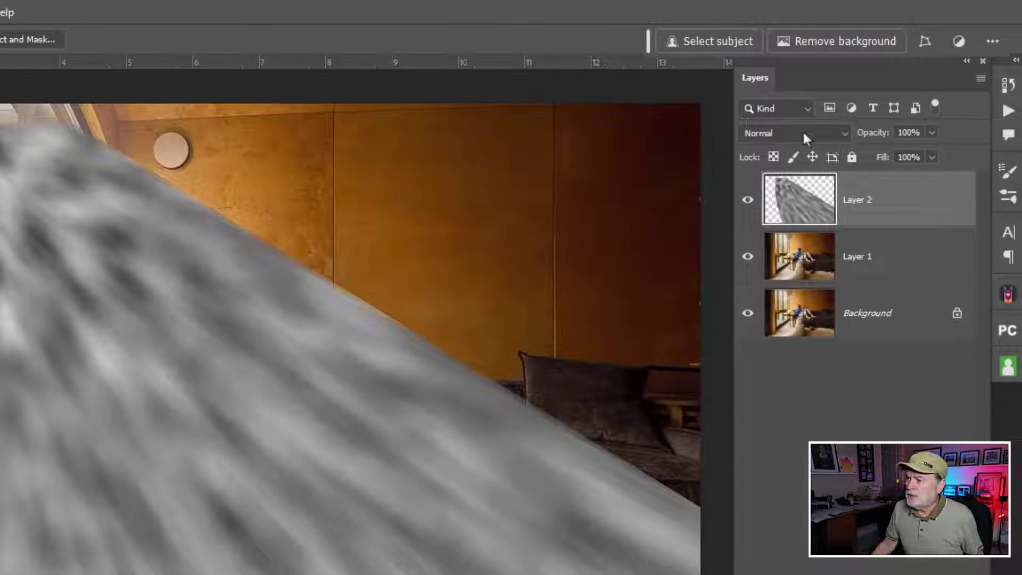
# - Set Layer 2 to Screen blend mode and toggle its visibility to compare the beams
pyautogui.click(803, 134)
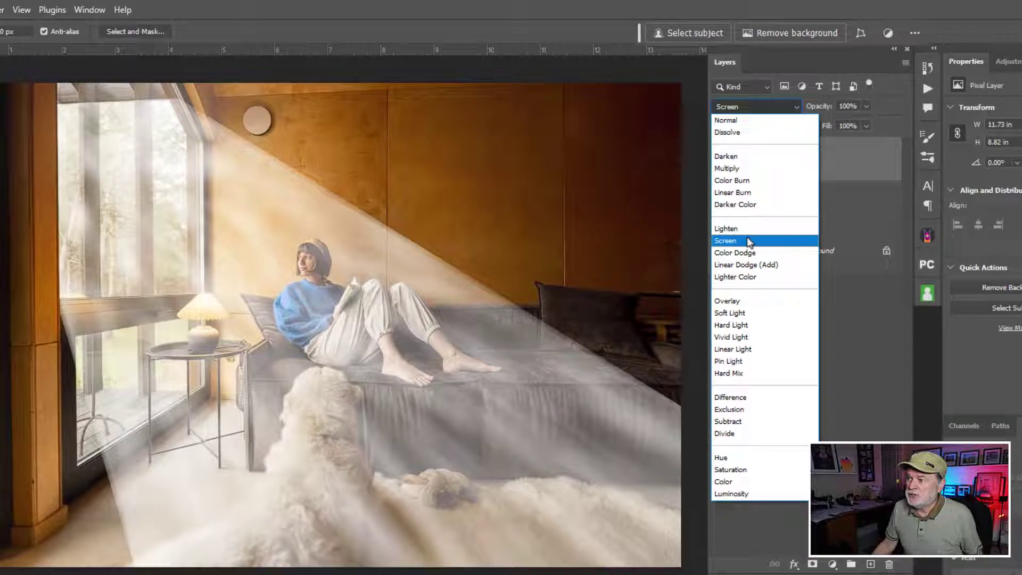
pyautogui.click(783, 301)
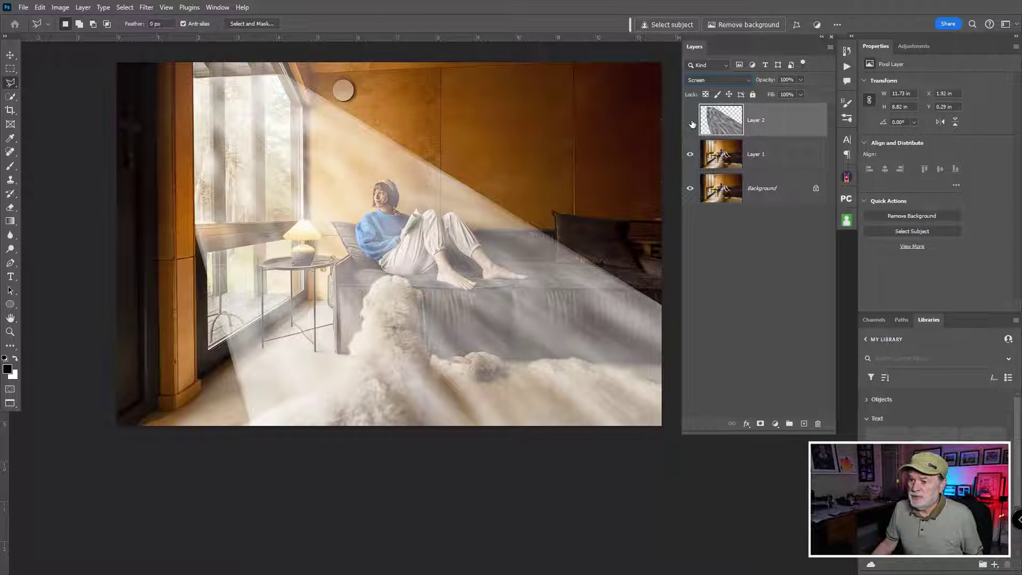
pyautogui.click(691, 123)
pyautogui.click(691, 122)
pyautogui.click(691, 122)
pyautogui.click(691, 123)
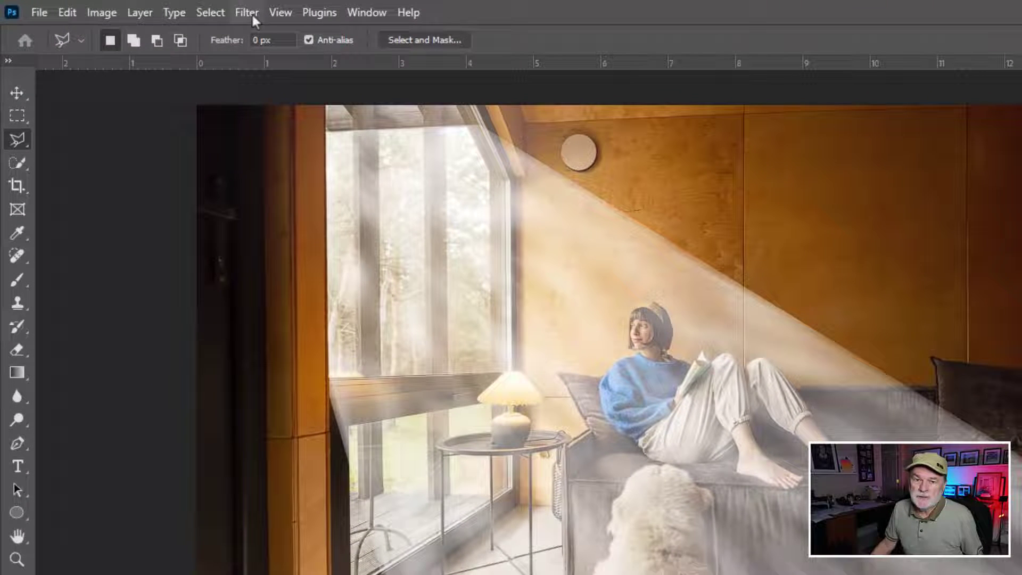
# - Apply a Gaussian Blur of about 45.6 px radius to the light-beam layer
pyautogui.click(250, 15)
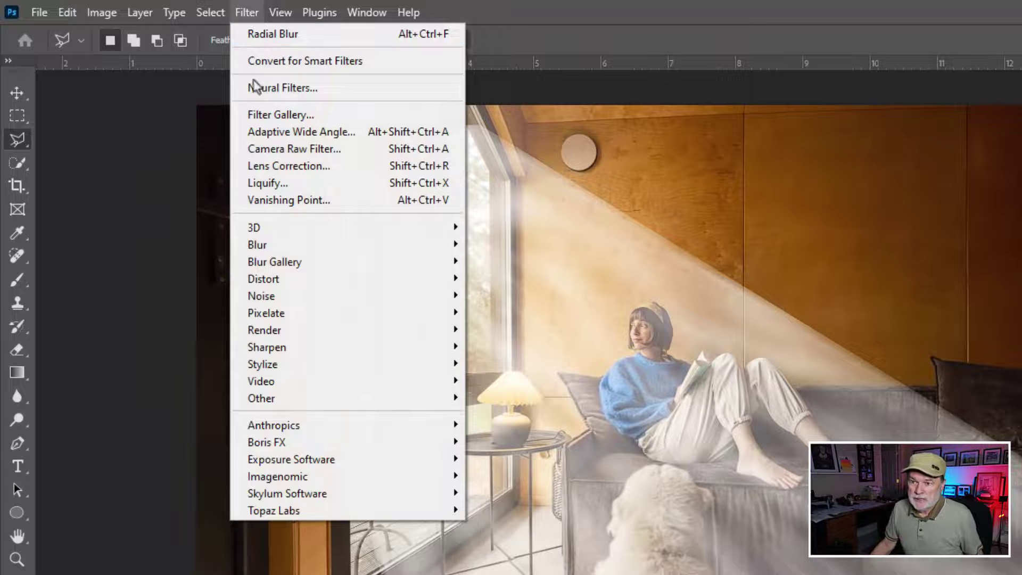
pyautogui.moveTo(278, 253)
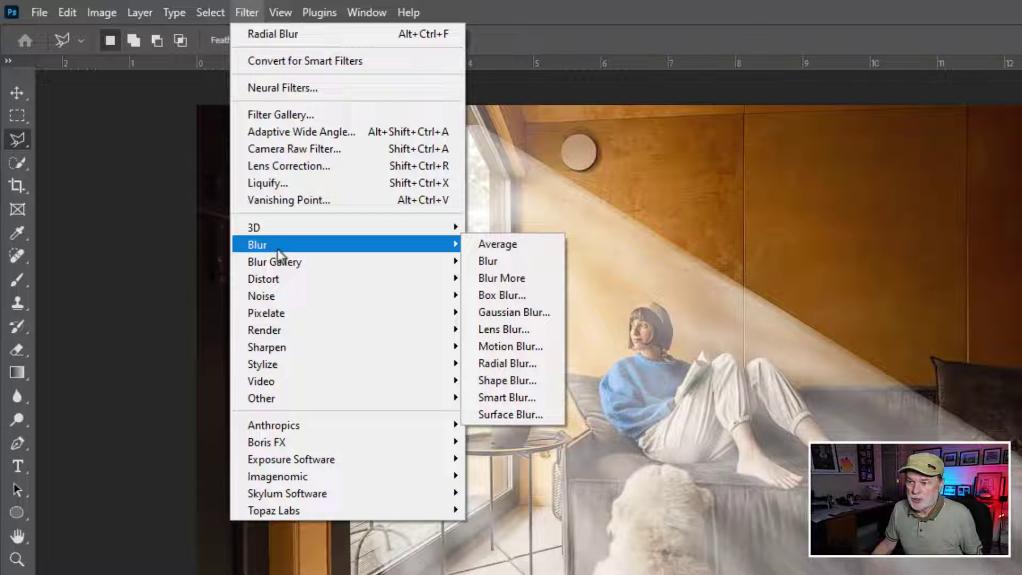
pyautogui.click(531, 312)
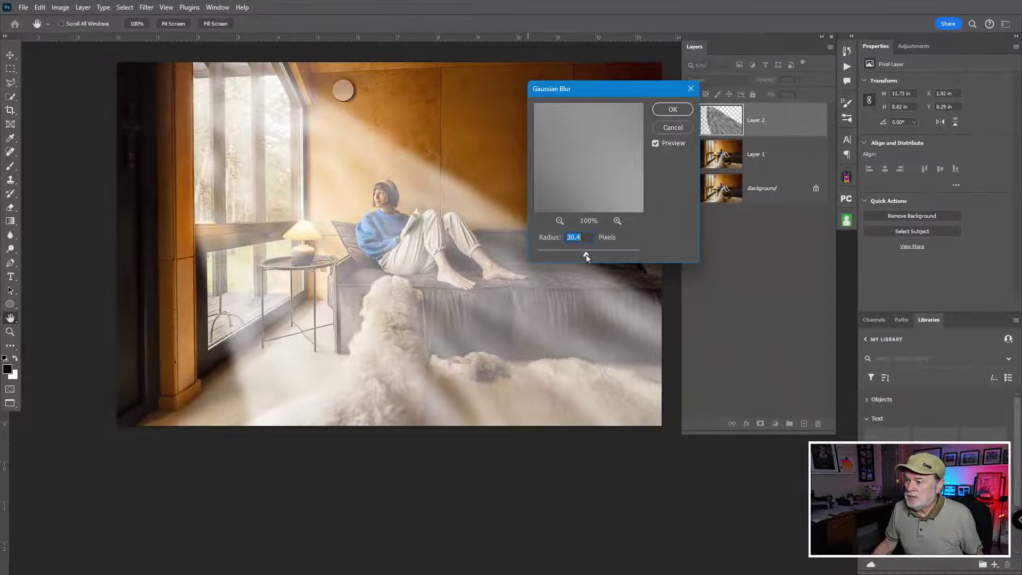
pyautogui.moveTo(586, 257); pyautogui.dragTo(592, 258)
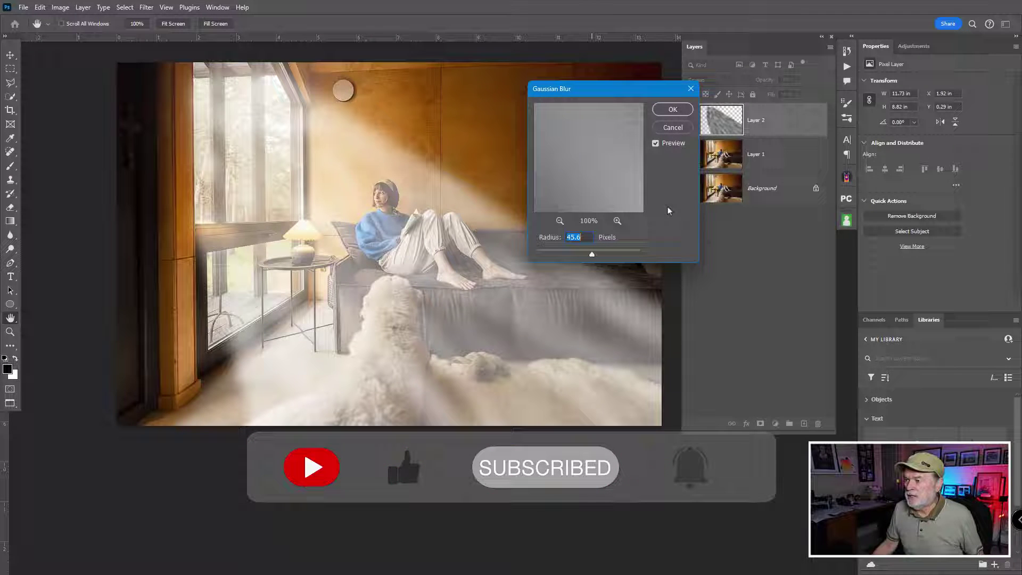
pyautogui.click(673, 110)
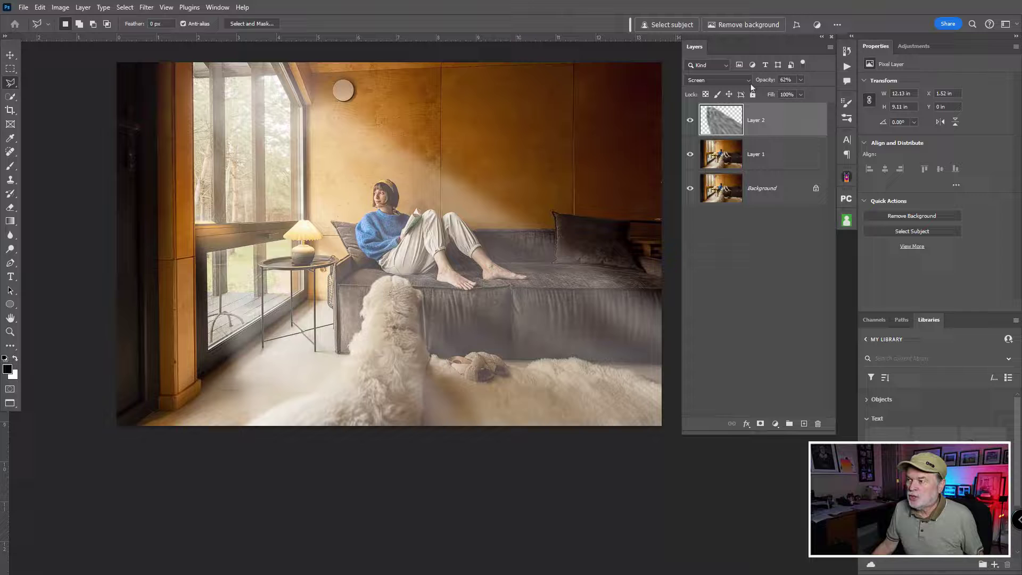
# - Raise Layer 2's opacity to 100% and select Layer 1
pyautogui.moveTo(759, 81); pyautogui.dragTo(772, 85)
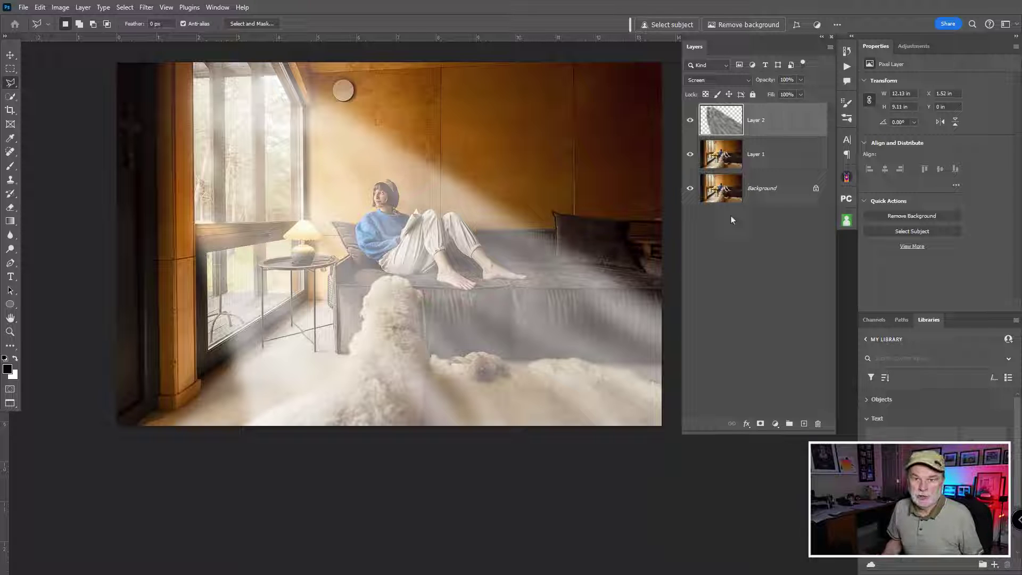
pyautogui.click(728, 162)
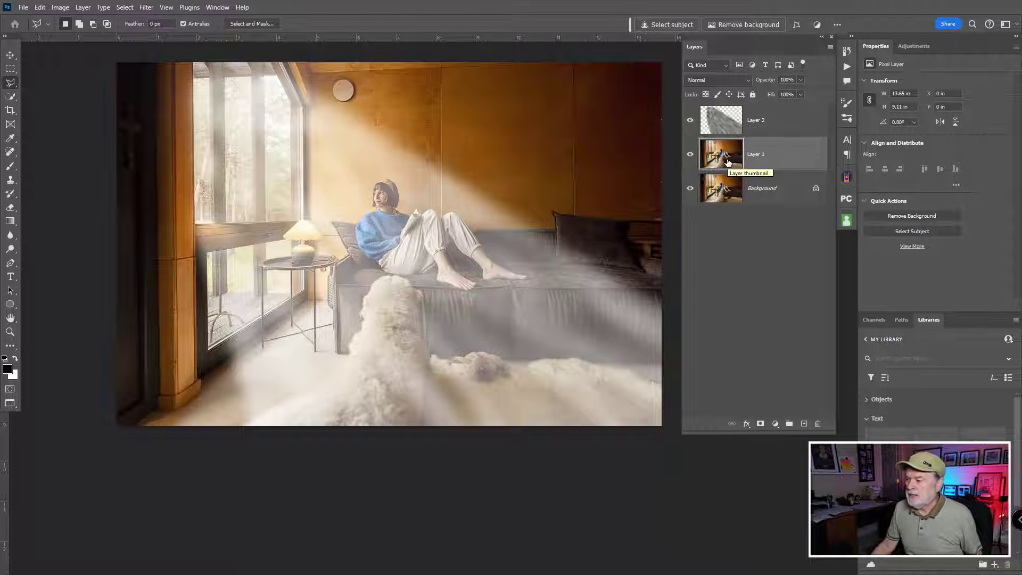
# - Add Layer 3 above Layer 1 and fill it solid black
pyautogui.click(804, 424)
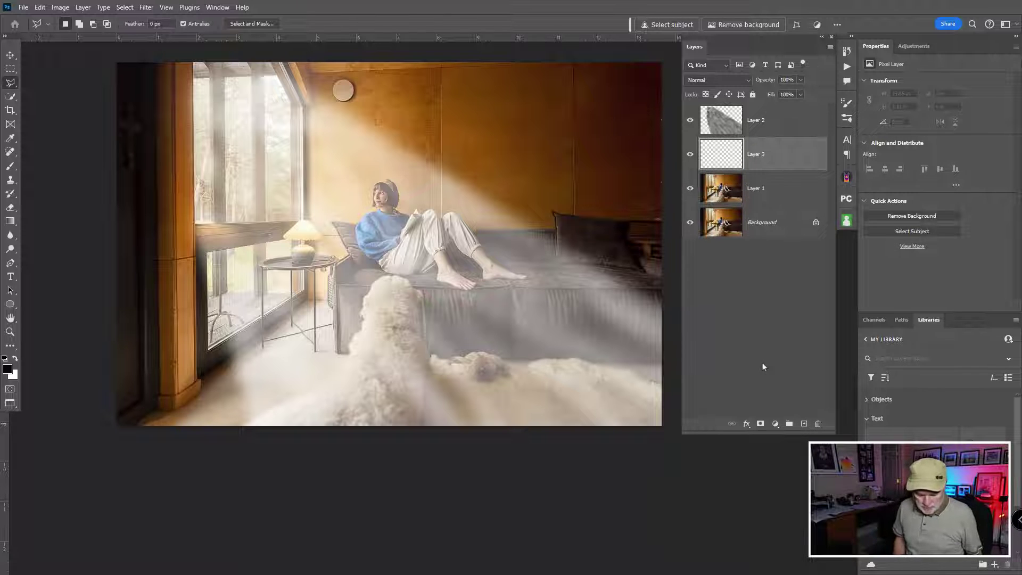
pyautogui.hotkey('ctrl', 'BackSpace')
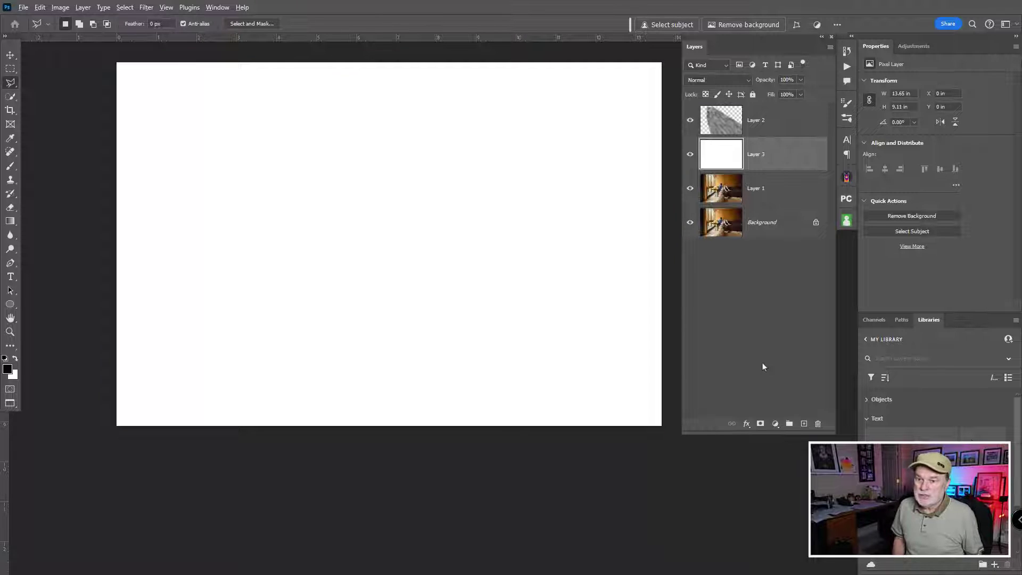
pyautogui.hotkey('alt', 'BackSpace')
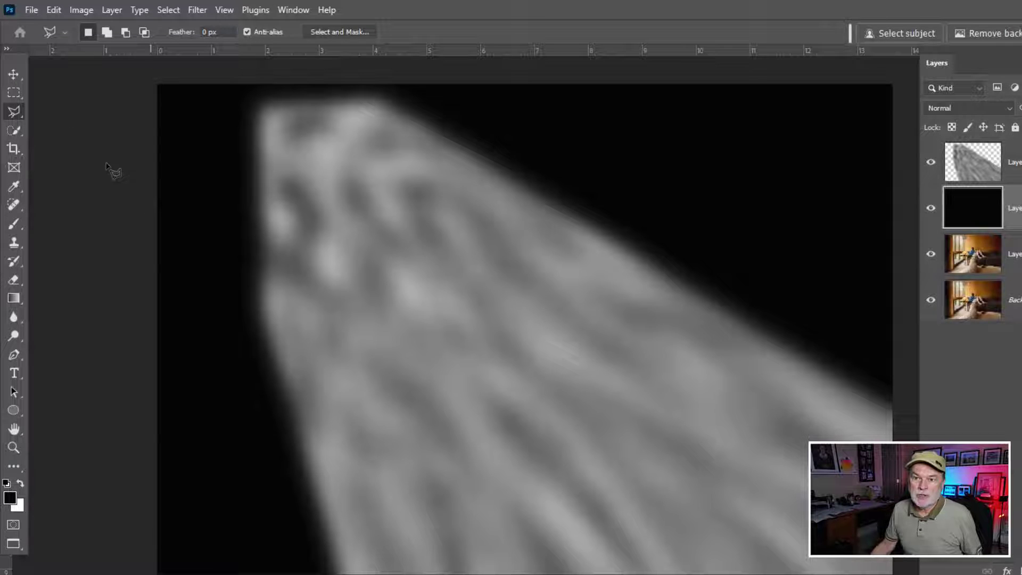
# - Save a JPEG copy named 'Window Room Light' at maximum quality 12
pyautogui.click(26, 10)
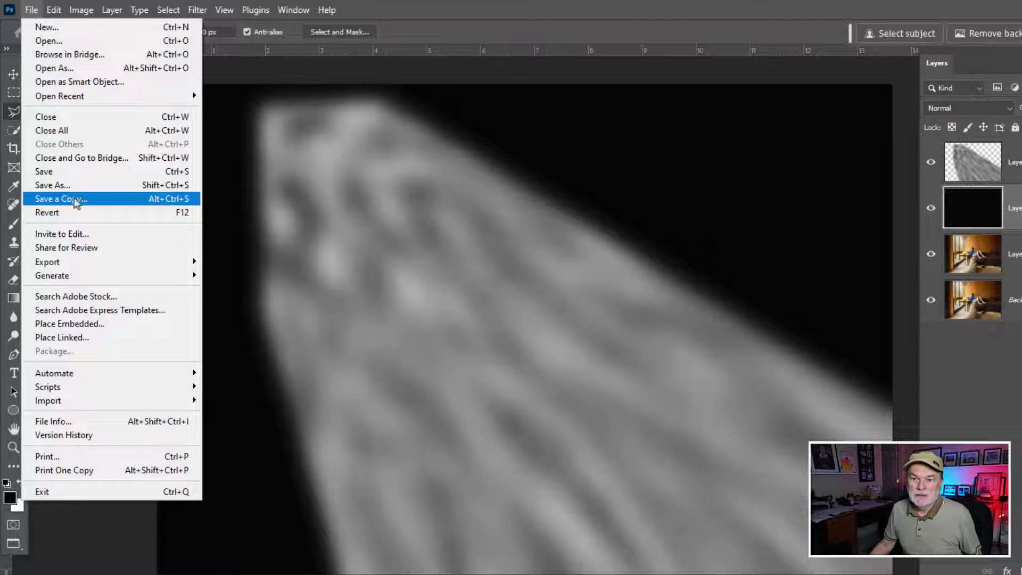
pyautogui.click(75, 200)
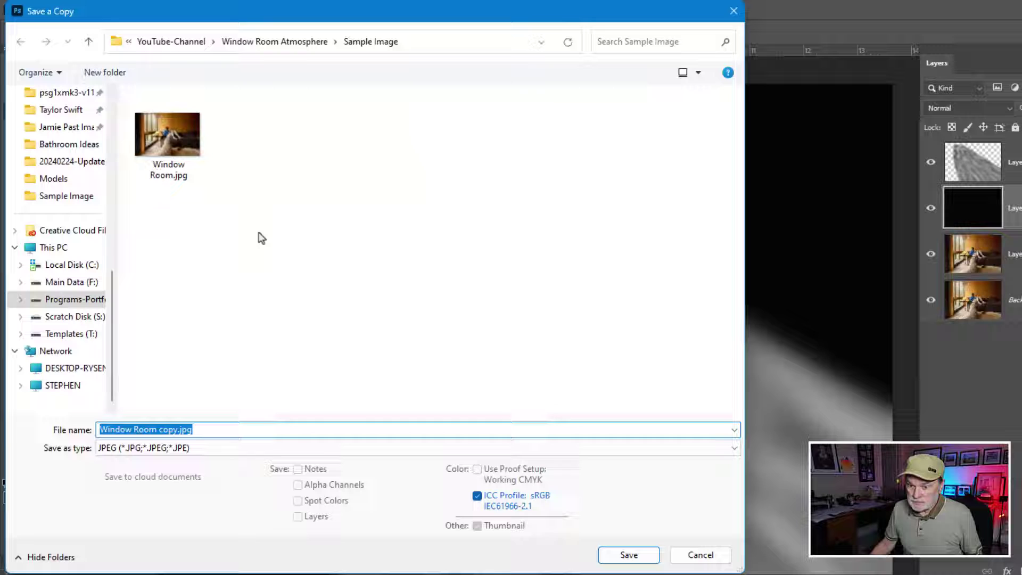
pyautogui.click(216, 429)
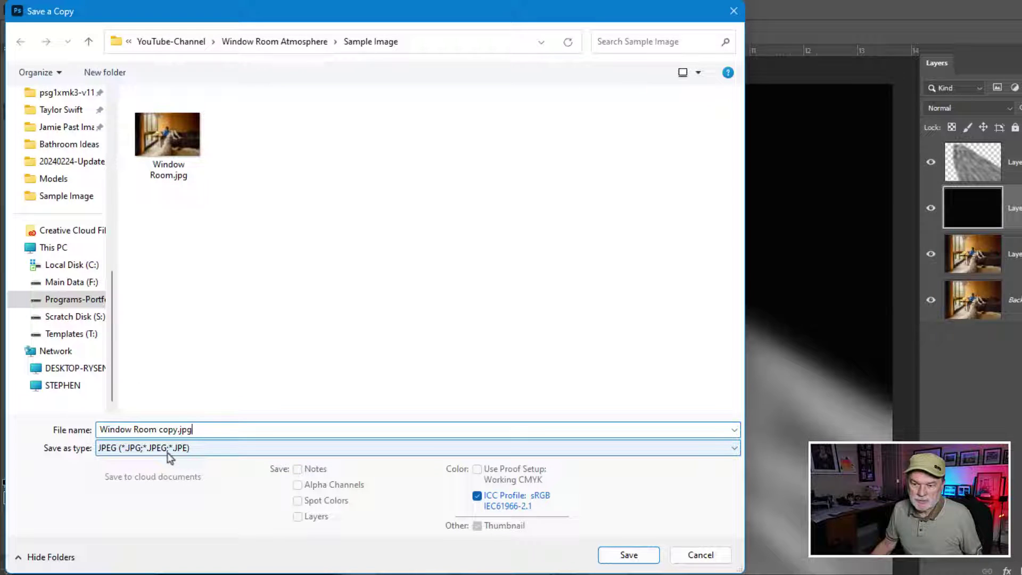
pyautogui.moveTo(205, 431); pyautogui.dragTo(160, 431)
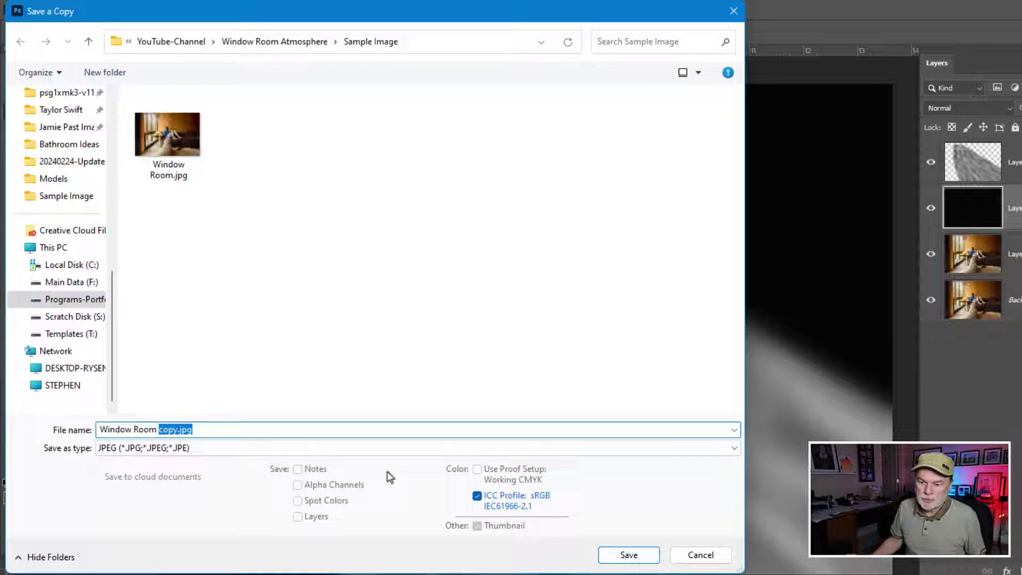
pyautogui.write('Light')
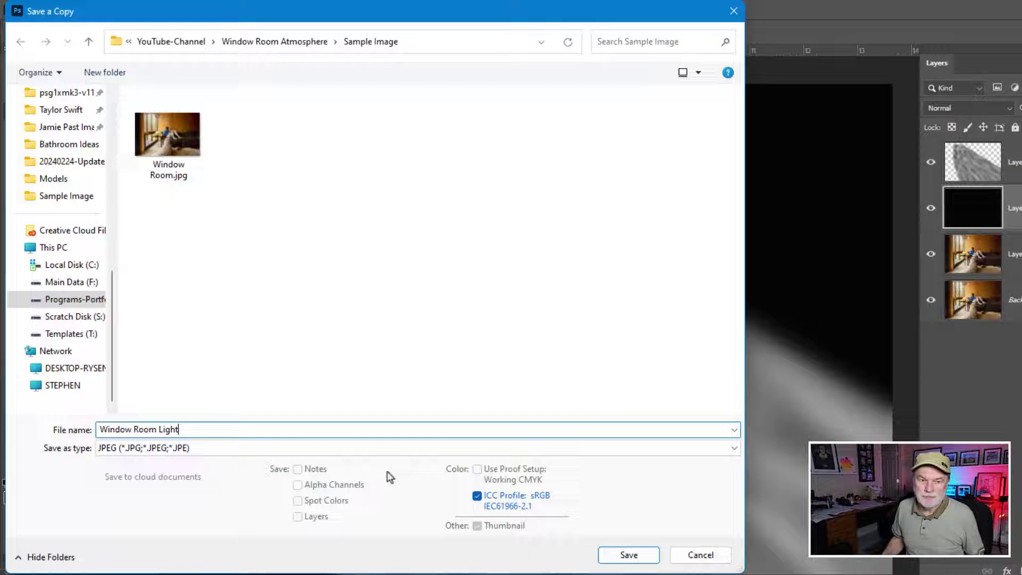
pyautogui.click(632, 558)
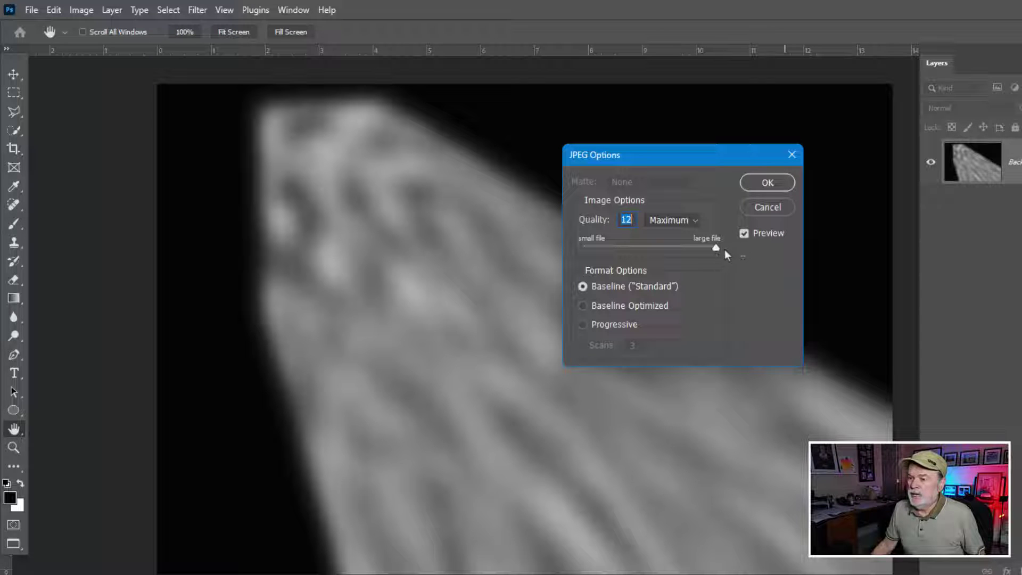
pyautogui.click(776, 182)
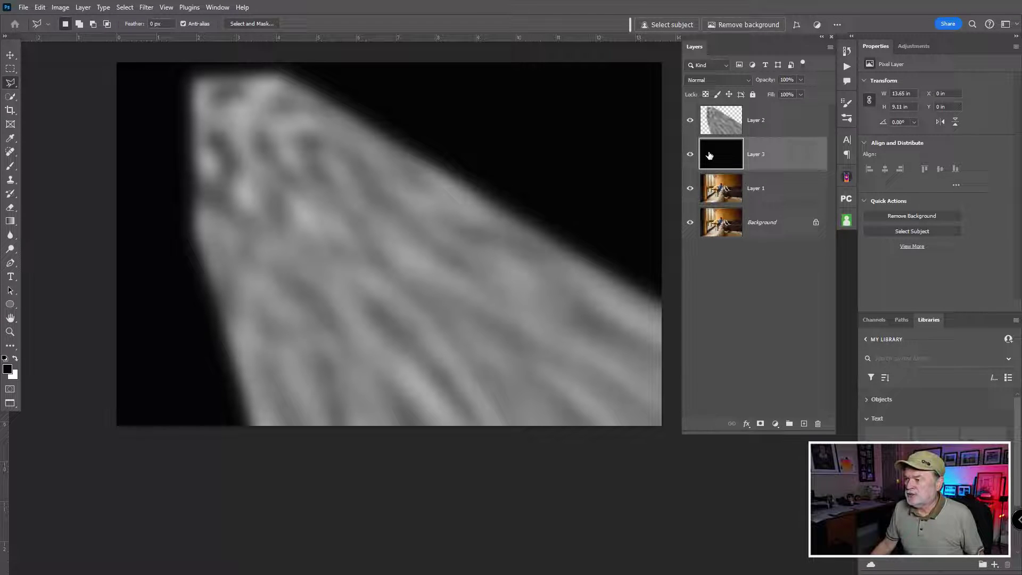
# - Delete black Layer 3, hide light-beam Layer 2, and select Layer 1
pyautogui.press('Delete')
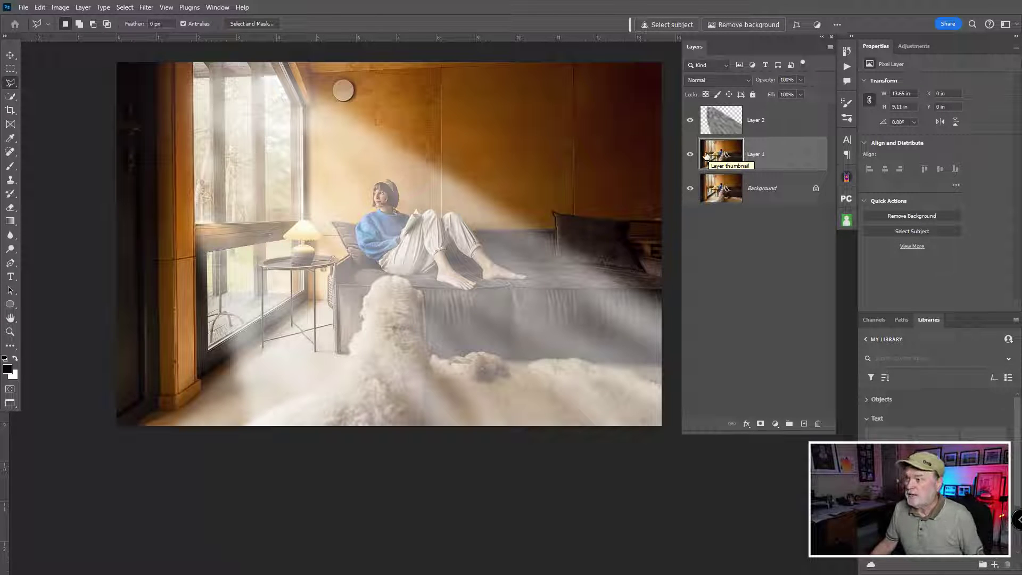
pyautogui.click(693, 123)
pyautogui.click(720, 123)
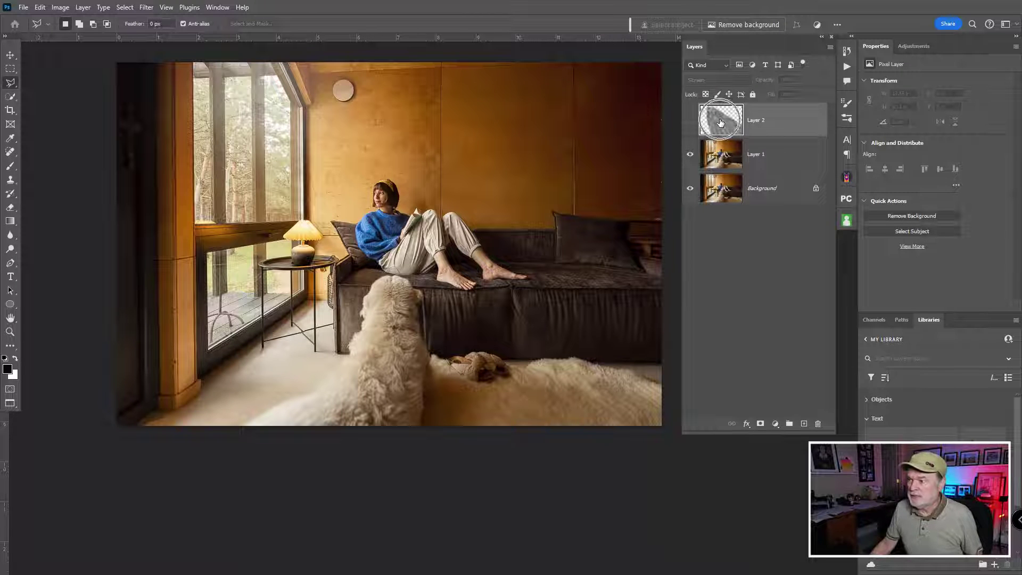
pyautogui.click(715, 155)
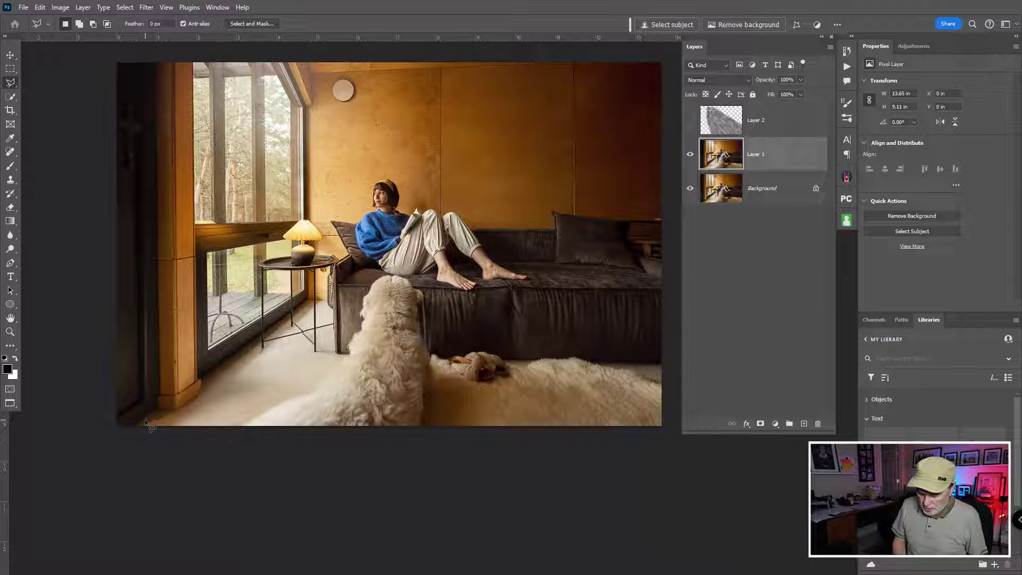
# - Open Window Room Light.jpg as a second document
pyautogui.hotkey('ctrl', 'o')
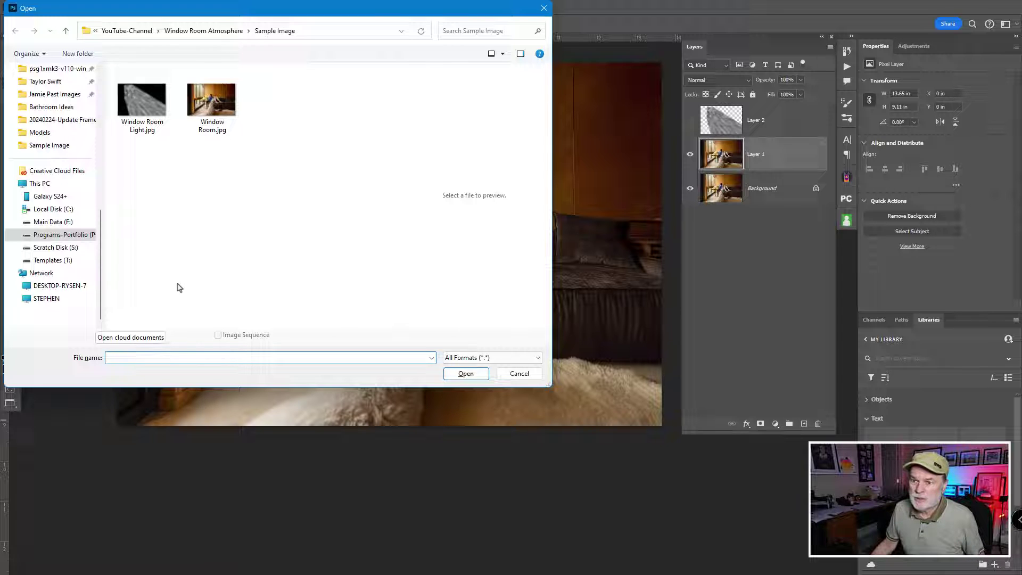
pyautogui.click(142, 109)
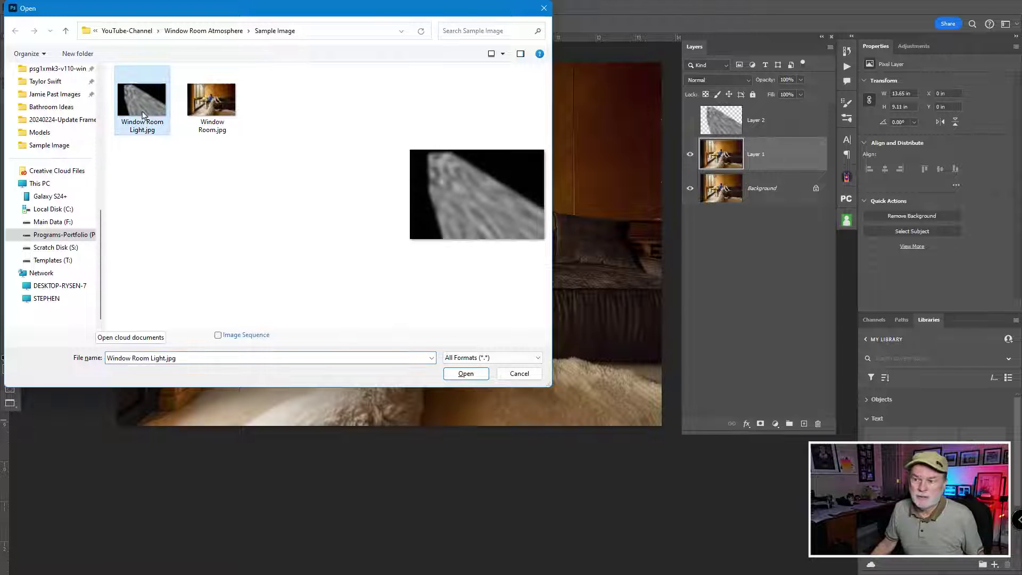
pyautogui.click(464, 373)
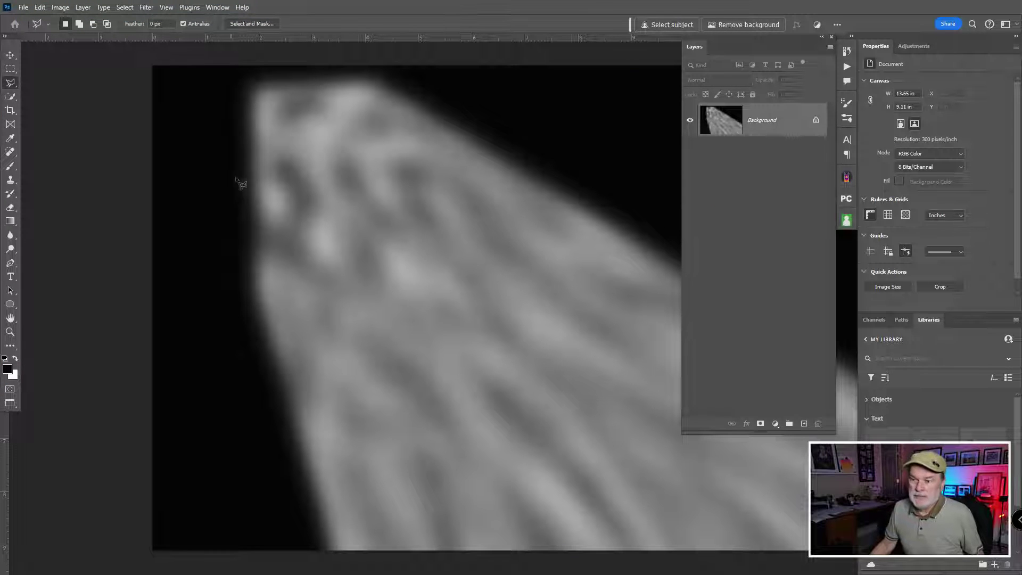
# - Try moving the locked light image, dismiss the Background prompt, and return to Window Room.jpg
pyautogui.click(10, 55)
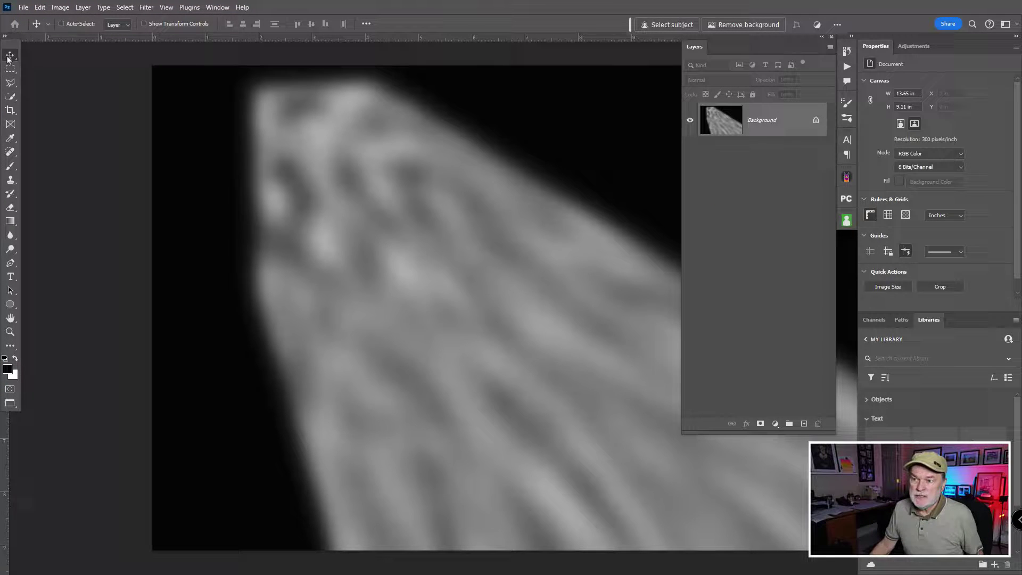
pyautogui.moveTo(350, 172); pyautogui.dragTo(203, 114)
pyautogui.click(612, 246)
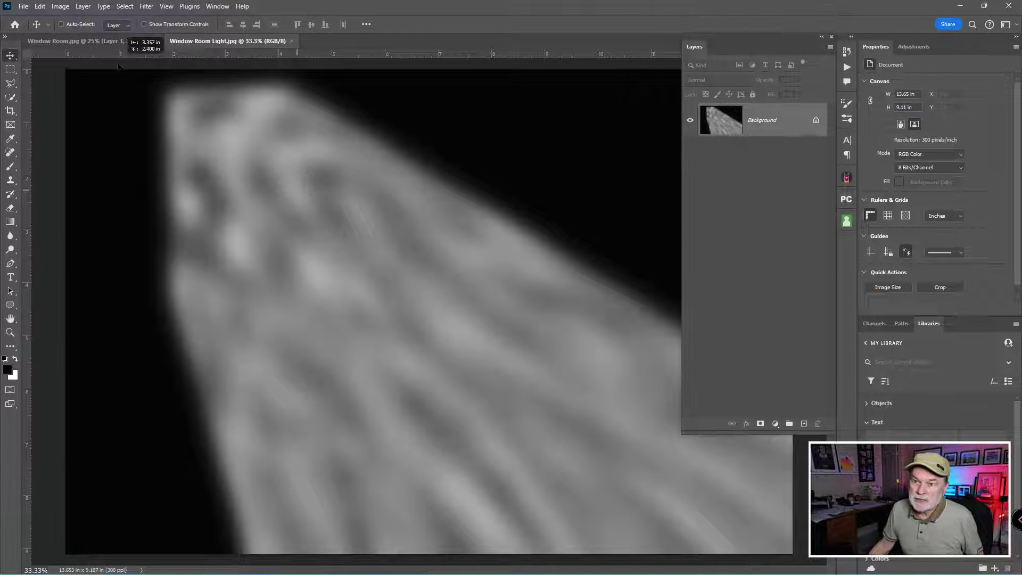
pyautogui.click(115, 41)
# - Paste the light pattern into the room photo and scale it to about 102.57%
pyautogui.hotkey('ctrl', 'v')
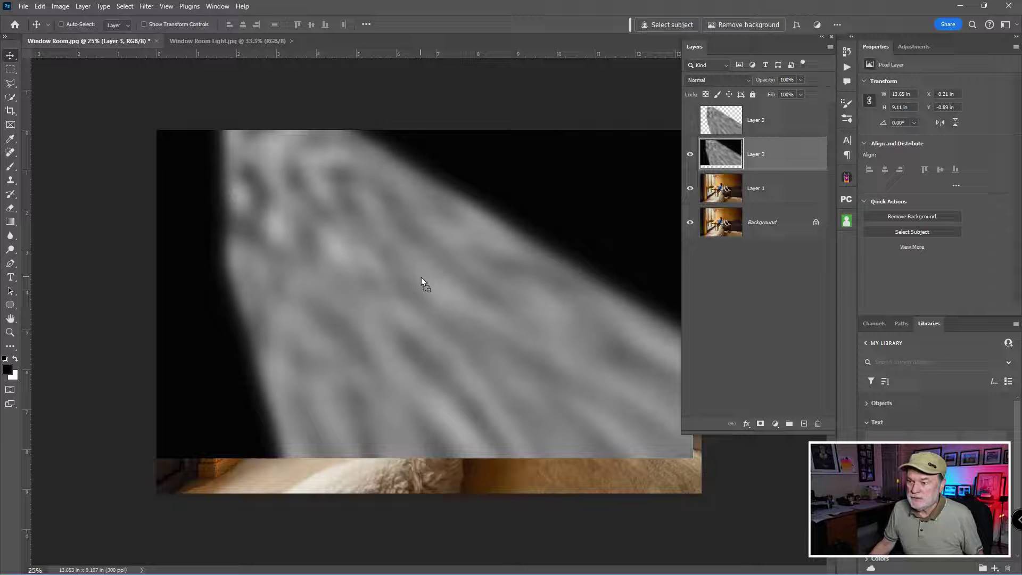
pyautogui.moveTo(436, 279); pyautogui.dragTo(420, 296)
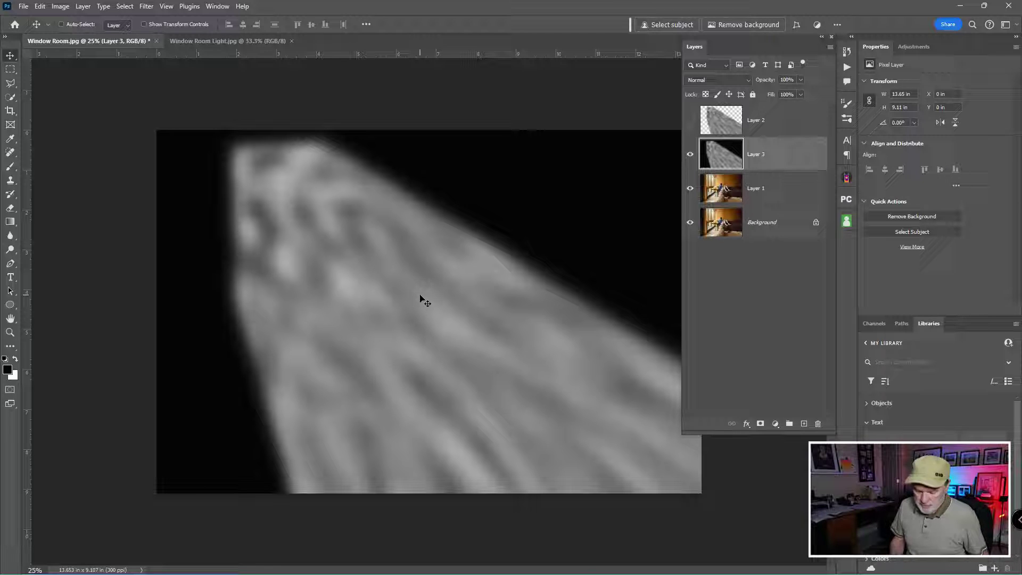
pyautogui.hotkey('ctrl', 't')
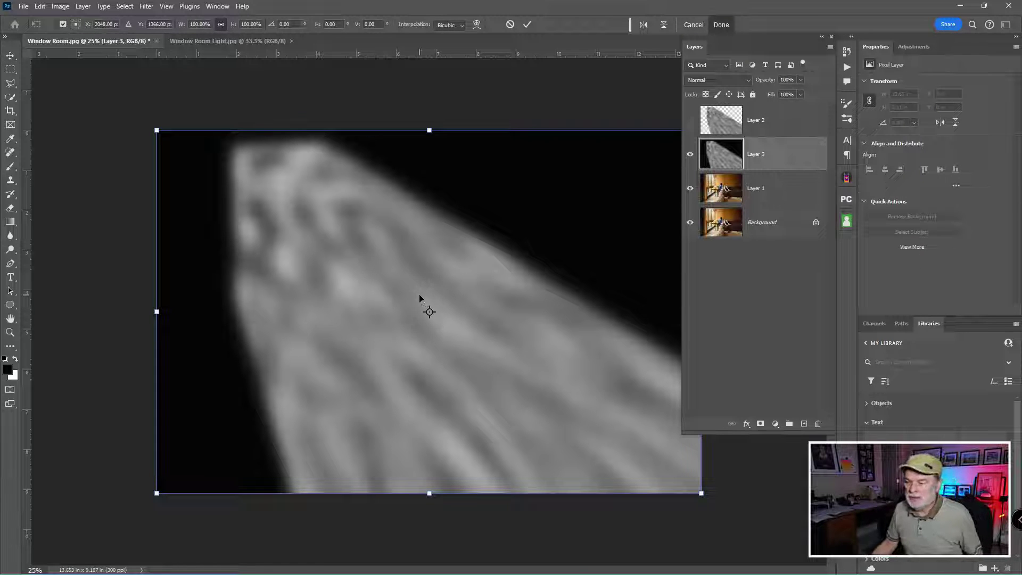
pyautogui.moveTo(698, 495); pyautogui.dragTo(743, 521)
pyautogui.moveTo(717, 555); pyautogui.dragTo(681, 549)
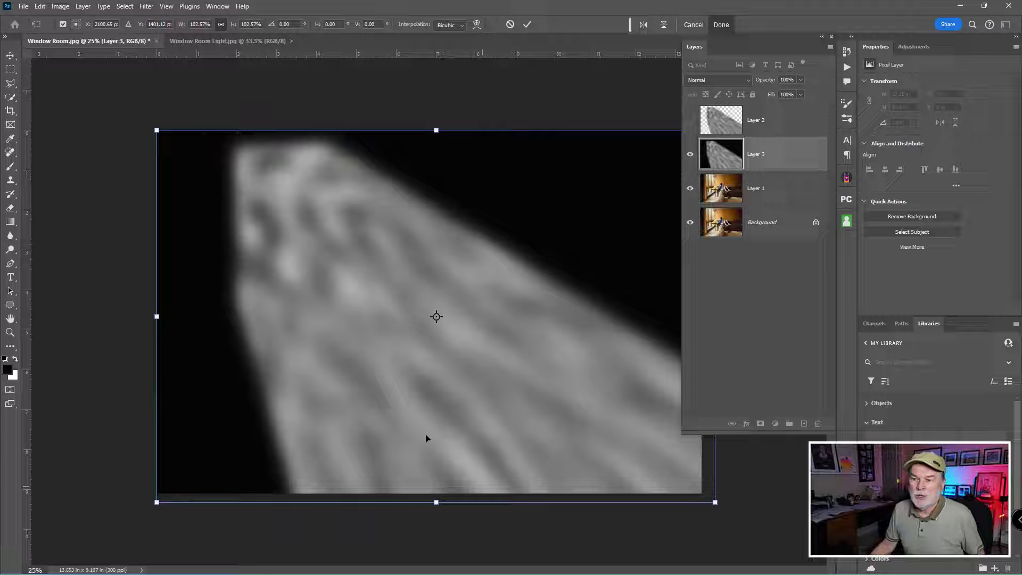
pyautogui.moveTo(452, 333)
pyautogui.mouseDown()
pyautogui.moveTo(442, 346)
pyautogui.moveTo(472, 333)
pyautogui.mouseUp()
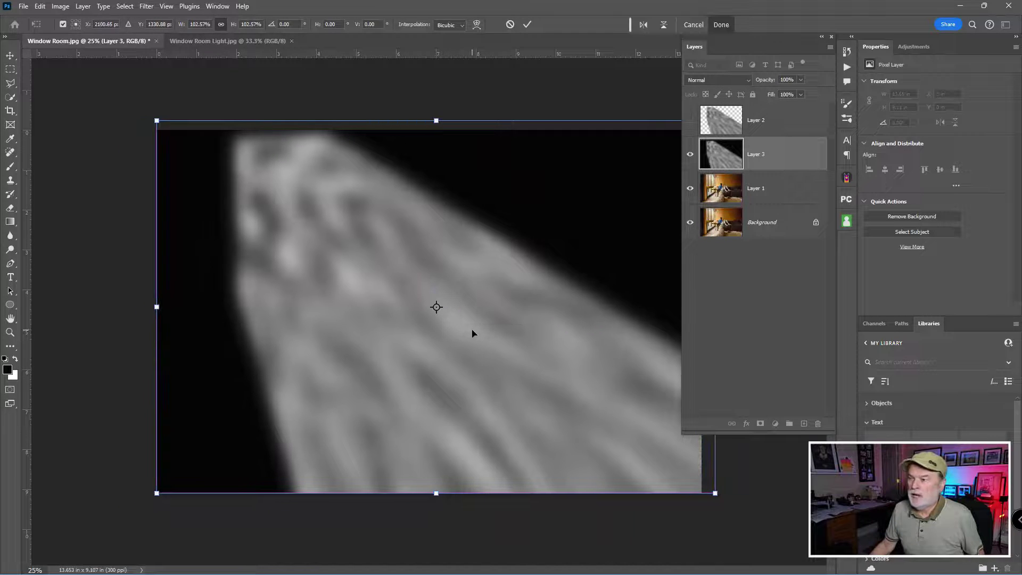
# - Set Layer 3's blend mode to Screen and nudge it right and down
pyautogui.click(721, 84)
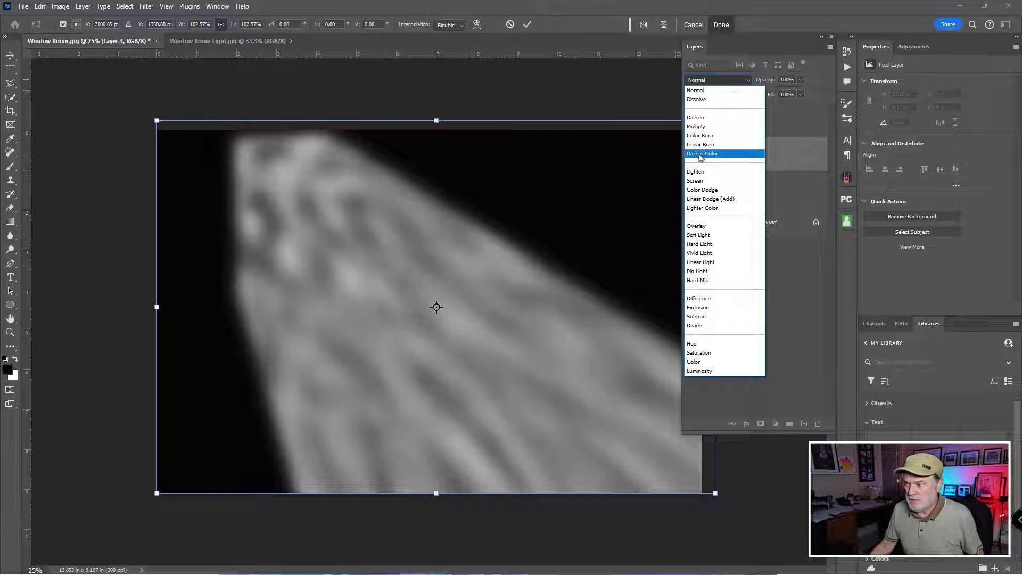
pyautogui.click(697, 182)
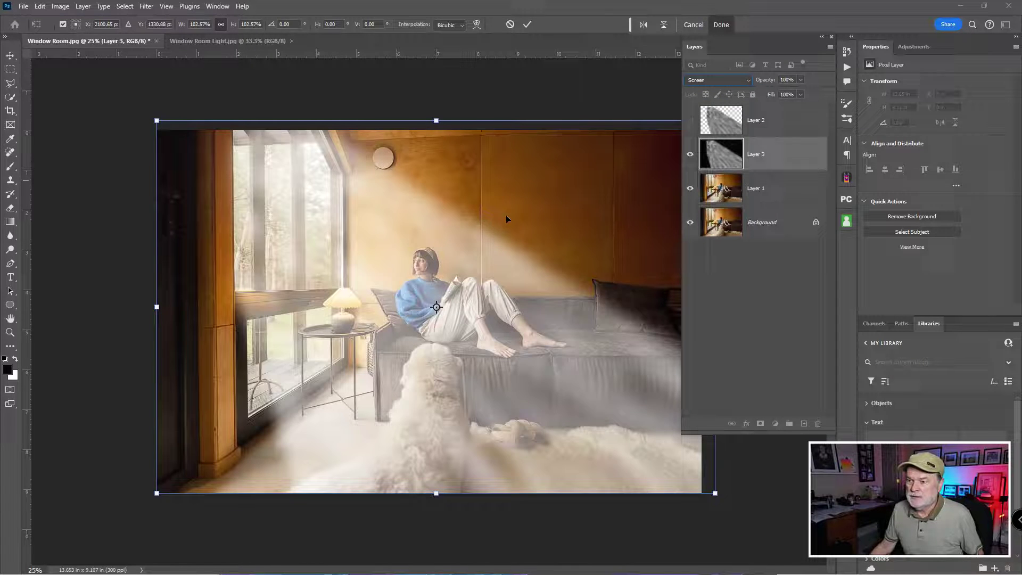
pyautogui.moveTo(452, 235)
pyautogui.mouseDown()
pyautogui.moveTo(499, 245)
pyautogui.moveTo(448, 244)
pyautogui.mouseUp()
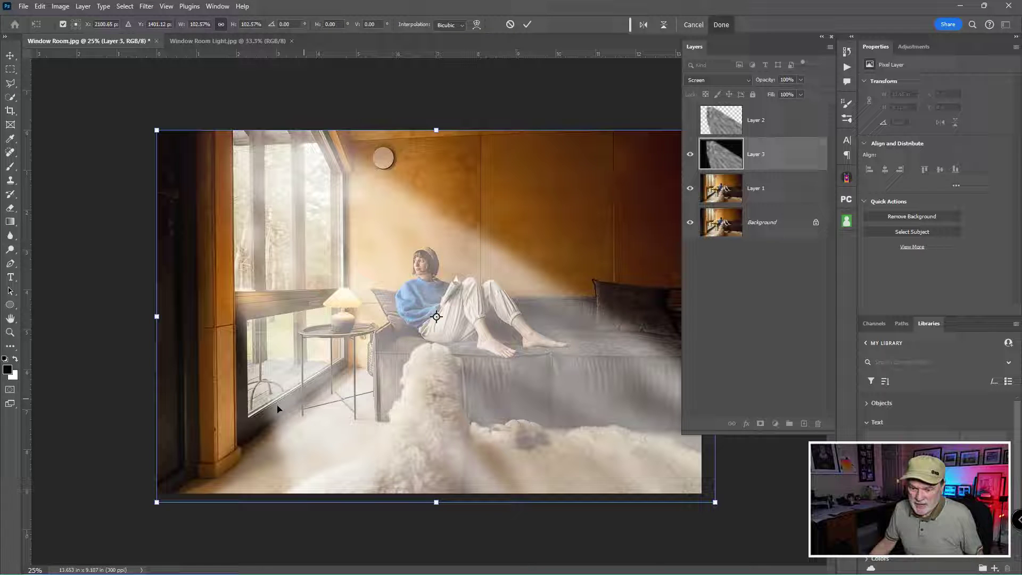
# - Test a perspective distort on the light layer's corners, undo it, and commit the transform
pyautogui.click(157, 502)
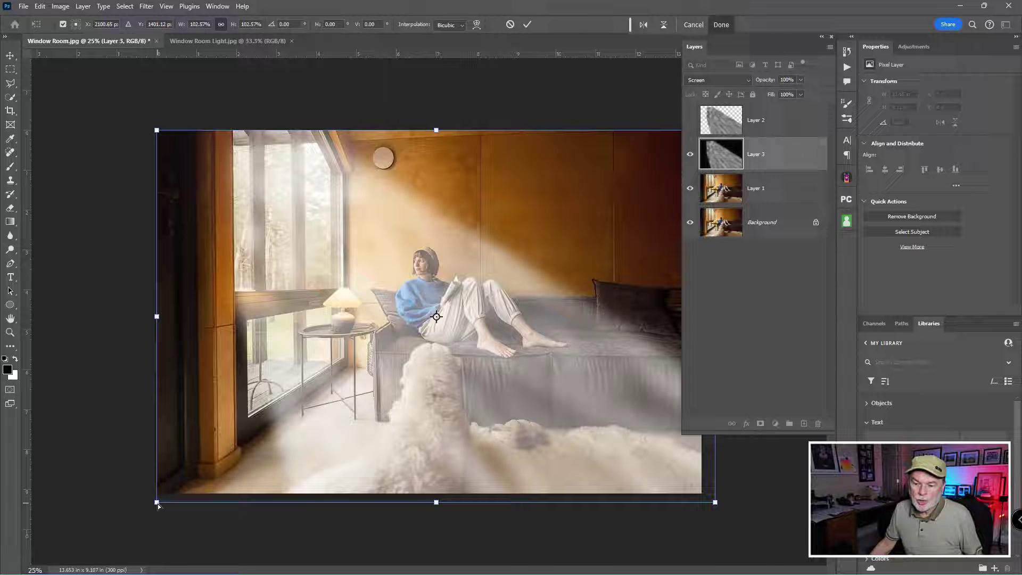
pyautogui.moveTo(157, 503); pyautogui.dragTo(177, 445)
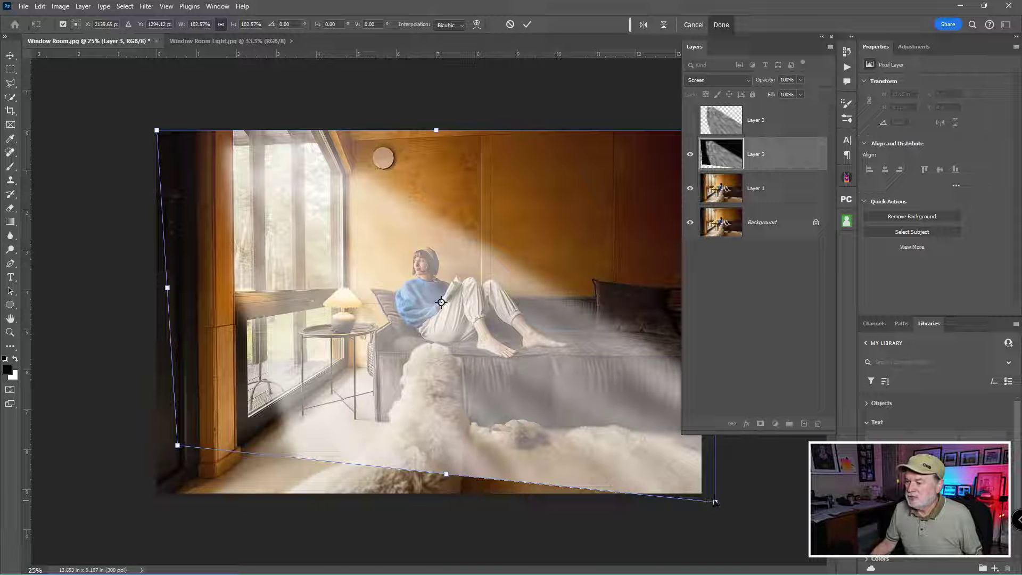
pyautogui.moveTo(715, 502)
pyautogui.mouseDown()
pyautogui.moveTo(655, 551)
pyautogui.moveTo(730, 474)
pyautogui.moveTo(711, 483)
pyautogui.moveTo(719, 301)
pyautogui.moveTo(686, 569)
pyautogui.moveTo(708, 484)
pyautogui.moveTo(703, 500)
pyautogui.moveTo(715, 501)
pyautogui.mouseUp()
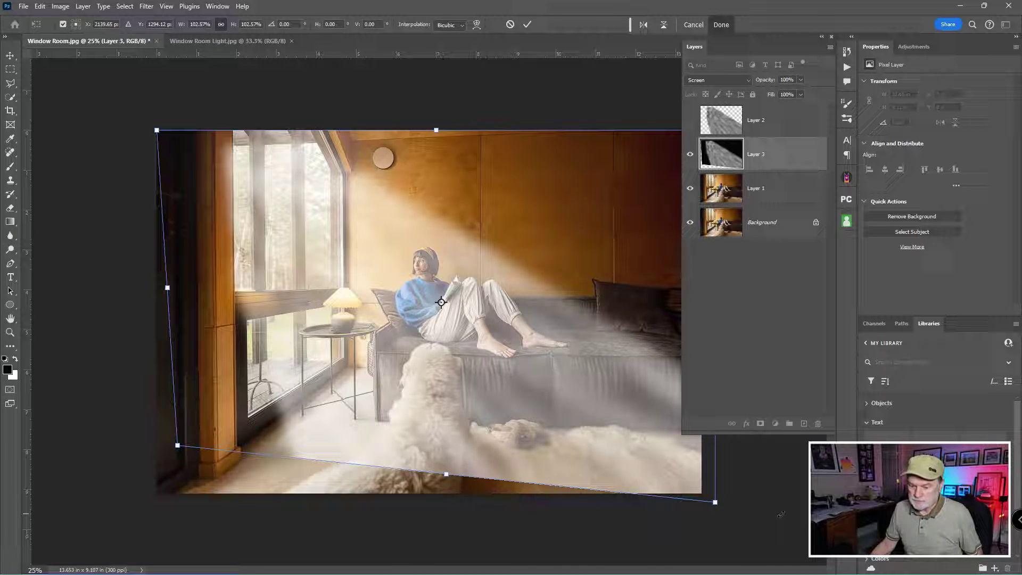
pyautogui.hotkey('ctrl', 'z')
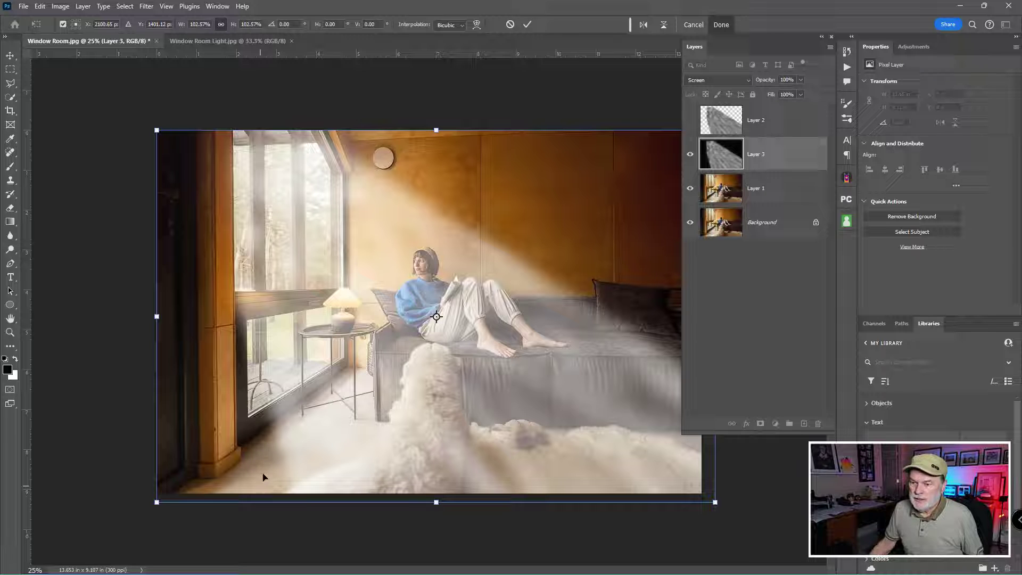
pyautogui.press('Return')
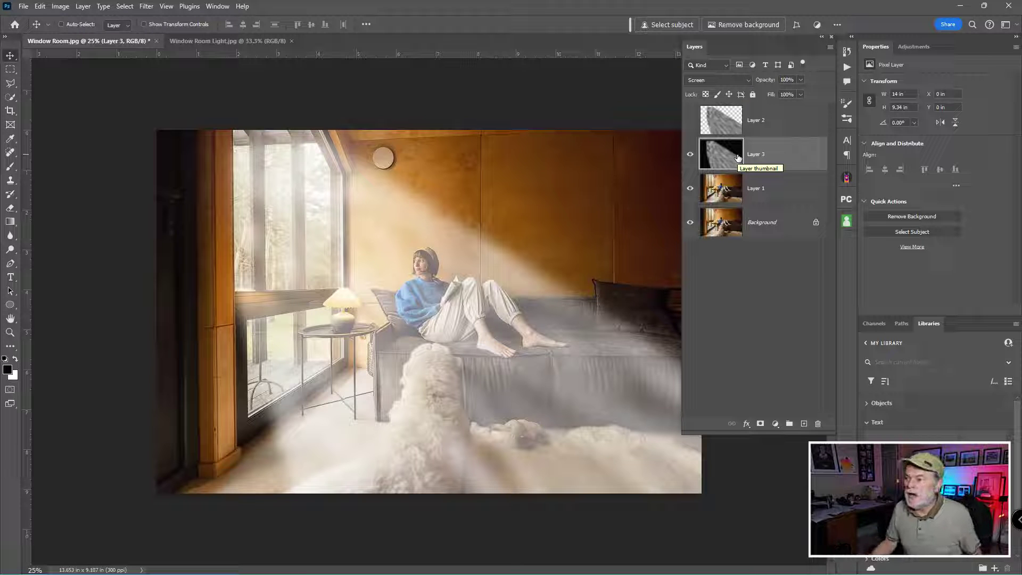
# - Hide Layer 3, show Layer 2, and fade Layer 2 to 75% opacity
pyautogui.click(690, 154)
pyautogui.click(690, 120)
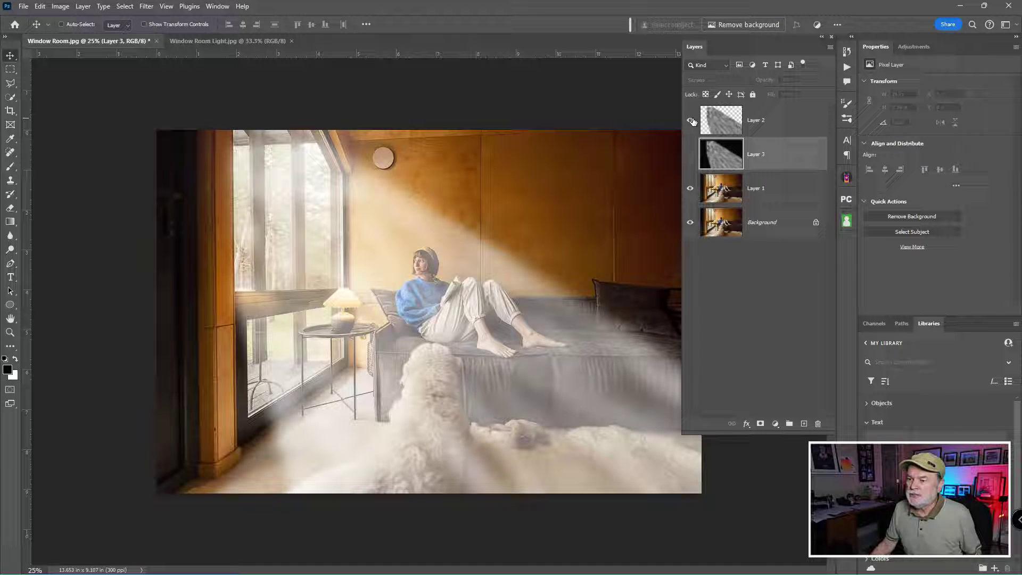
pyautogui.click(723, 121)
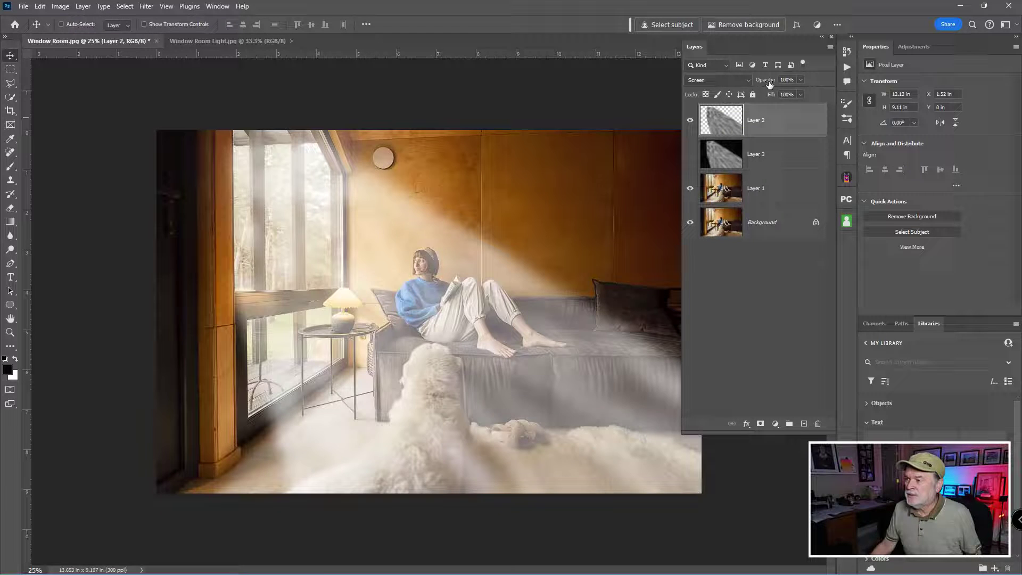
pyautogui.moveTo(769, 84); pyautogui.dragTo(805, 93)
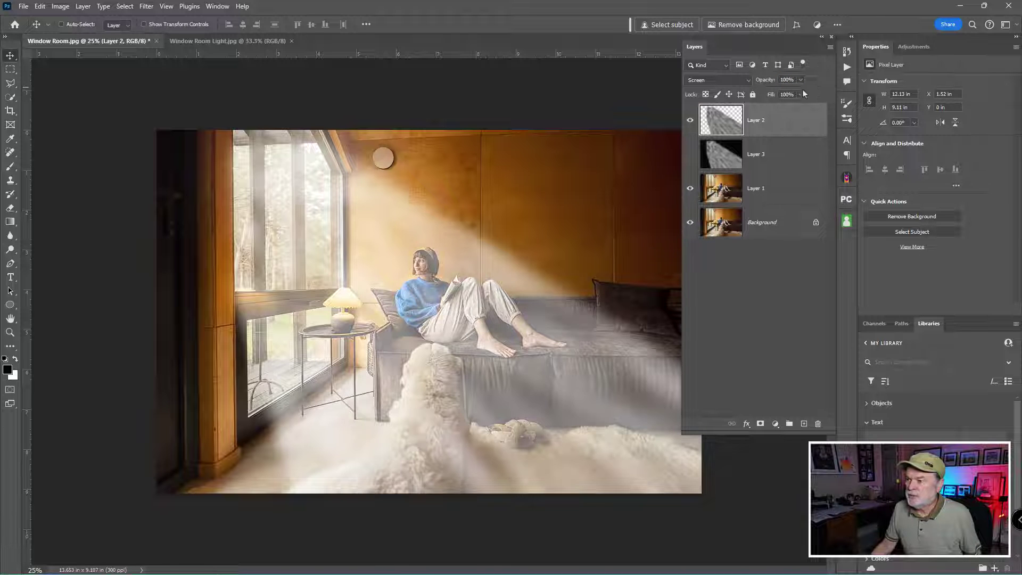
# - Hide Layer 2, show Layer 3, and lower Layer 3's opacity to 61%
pyautogui.click(689, 121)
pyautogui.click(690, 154)
pyautogui.click(728, 154)
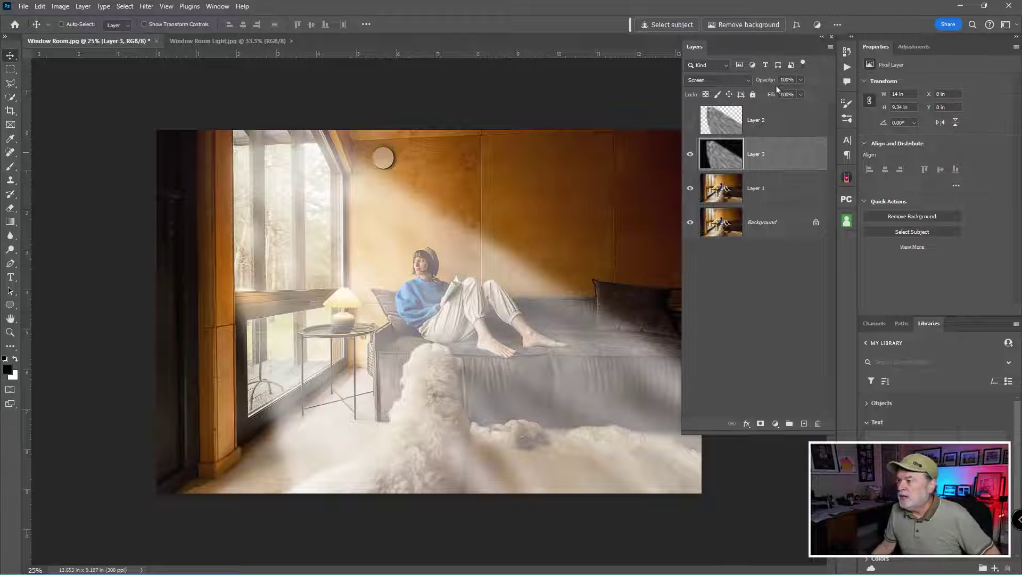
pyautogui.moveTo(774, 83); pyautogui.dragTo(757, 84)
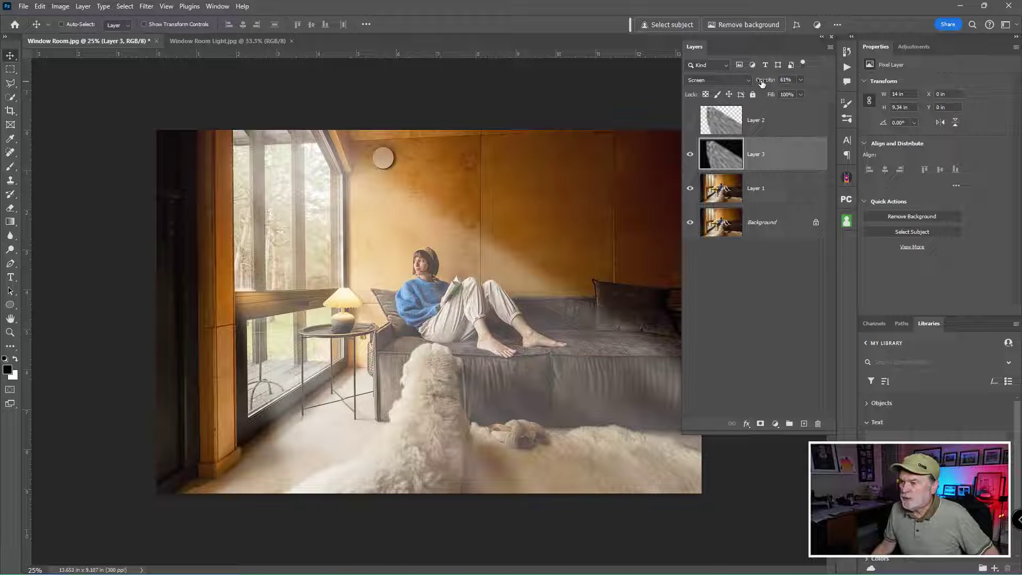
# - Bring Layer 3's opacity back to 100% and open the adjustment layer menu
pyautogui.moveTo(762, 83); pyautogui.dragTo(812, 83)
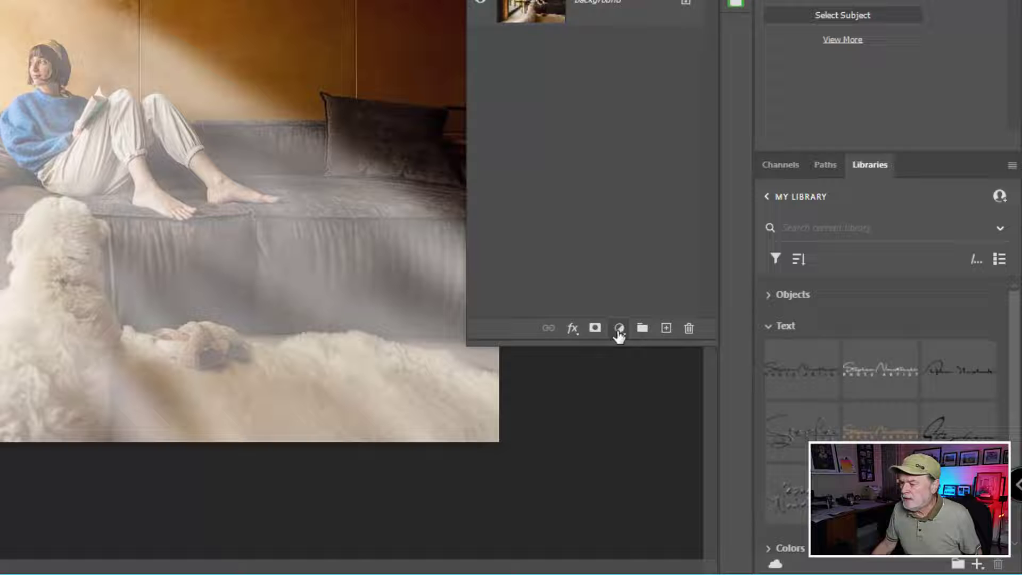
pyautogui.click(619, 329)
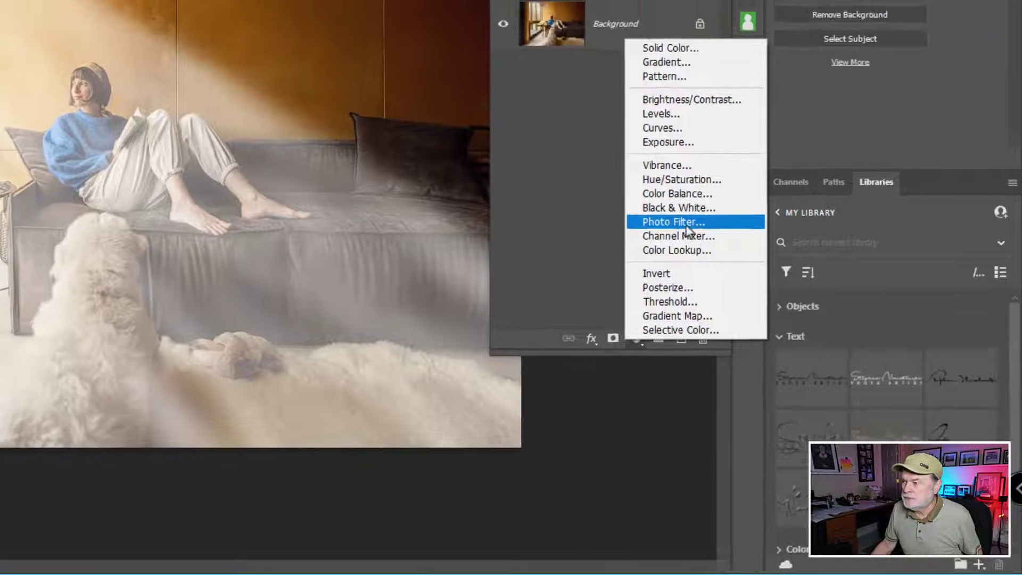
# - Add a Photo Filter adjustment layer using Warming Filter (85) at 48% density
pyautogui.click(671, 209)
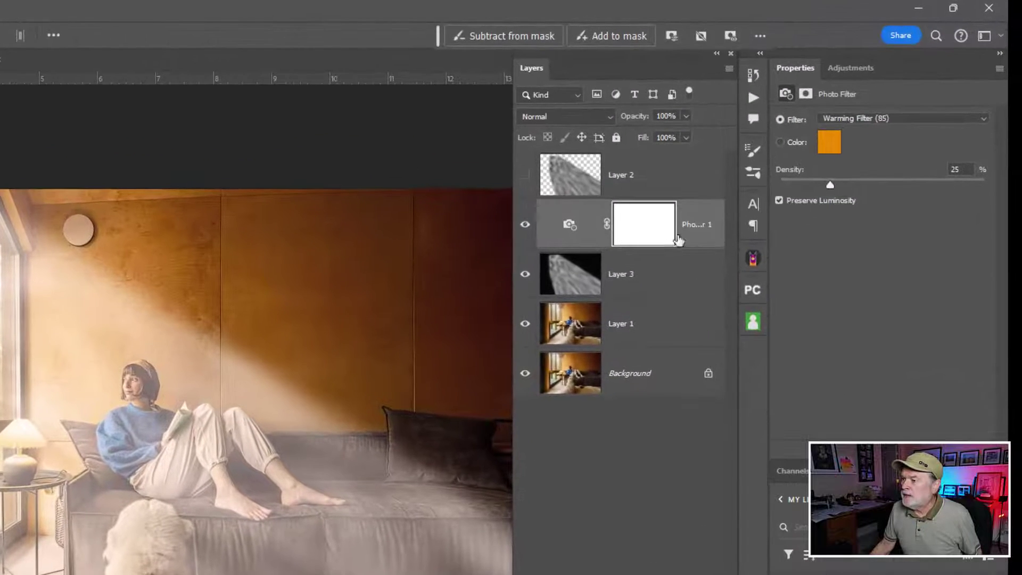
pyautogui.moveTo(830, 185)
pyautogui.mouseDown()
pyautogui.moveTo(962, 186)
pyautogui.moveTo(810, 185)
pyautogui.mouseUp()
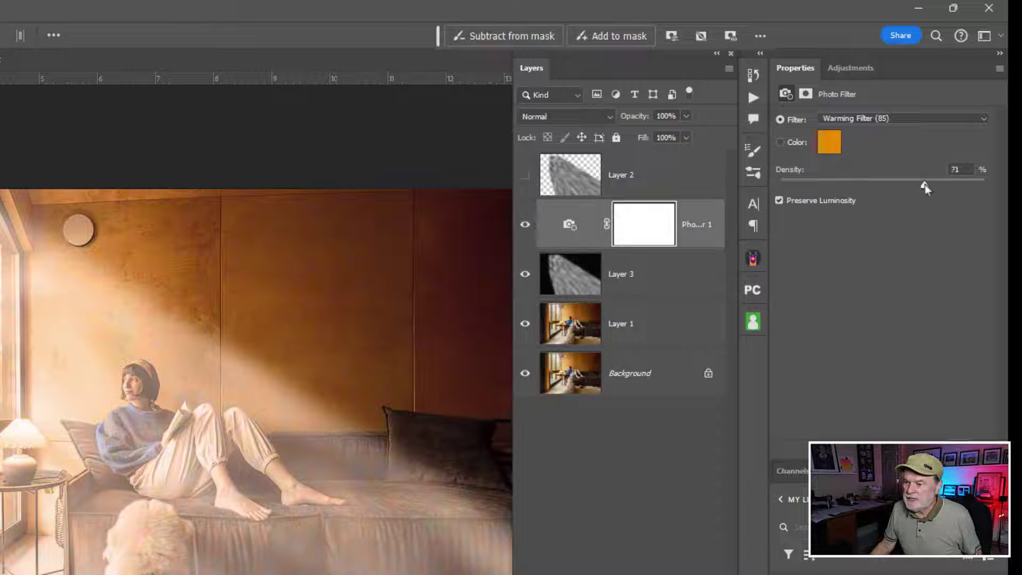
pyautogui.moveTo(924, 184); pyautogui.dragTo(878, 185)
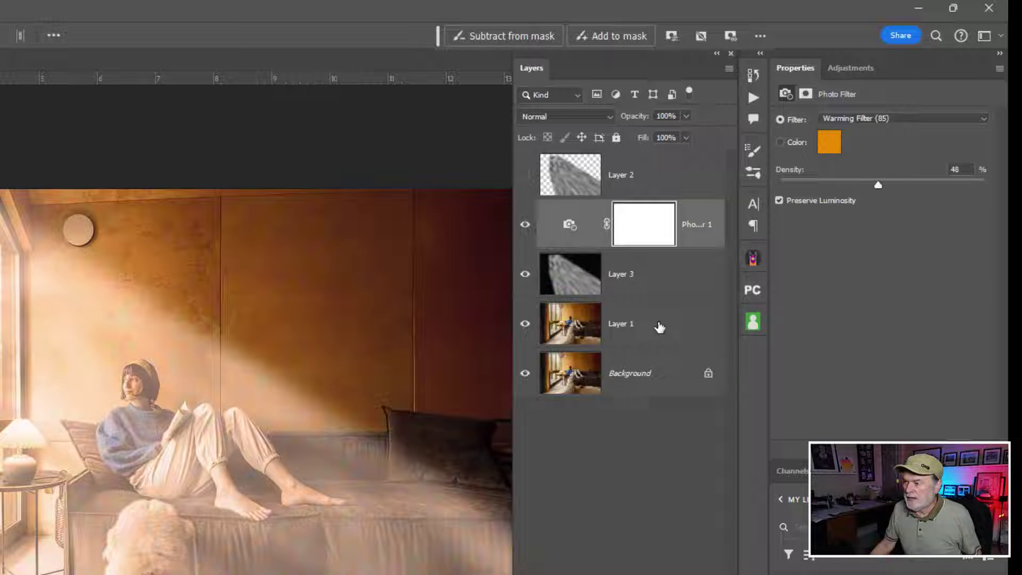
pyautogui.keyDown('ctrl'); pyautogui.click(580, 277); pyautogui.keyUp('ctrl')
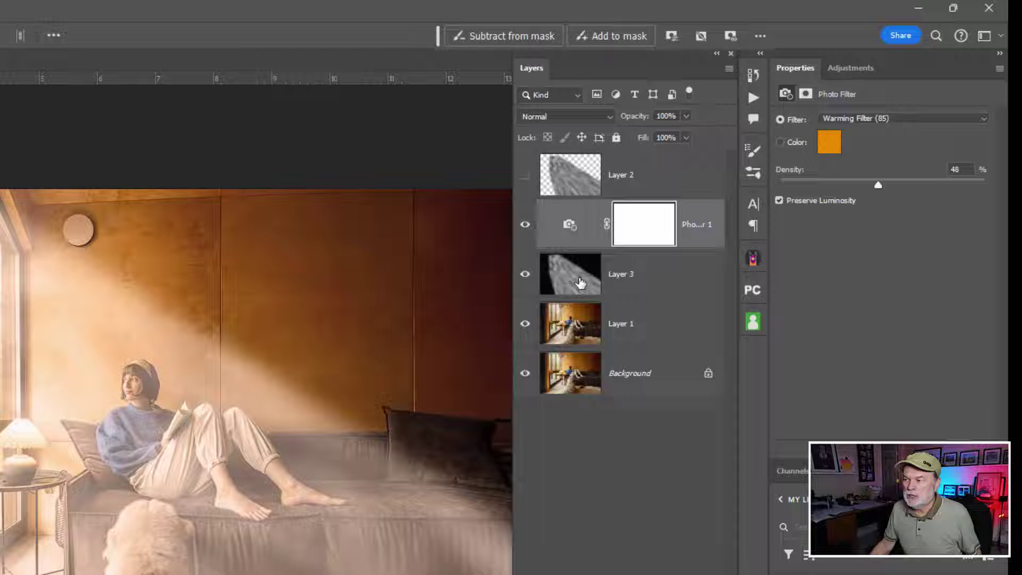
# - Clip the Photo Filter to Layer 3 and set its density to about 51%
pyautogui.click(701, 227)
pyautogui.rightClick(701, 227)
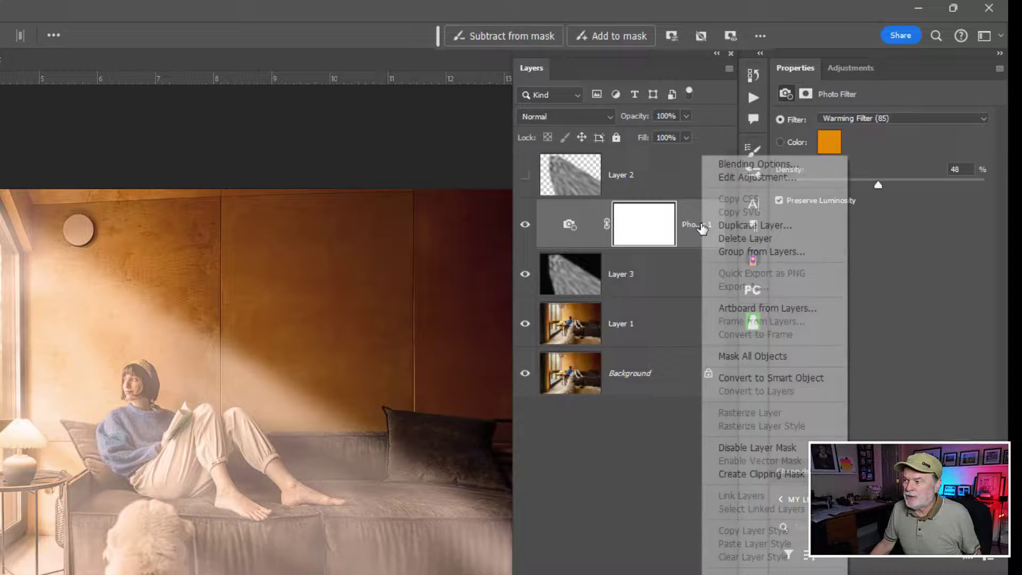
pyautogui.click(778, 473)
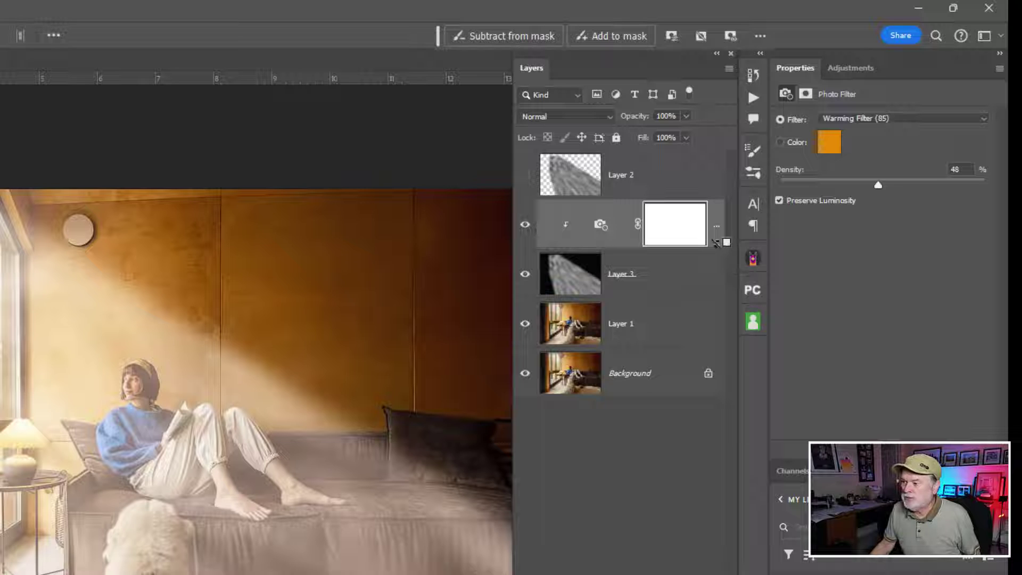
pyautogui.keyDown('alt'); pyautogui.click(716, 242); pyautogui.keyUp('alt')
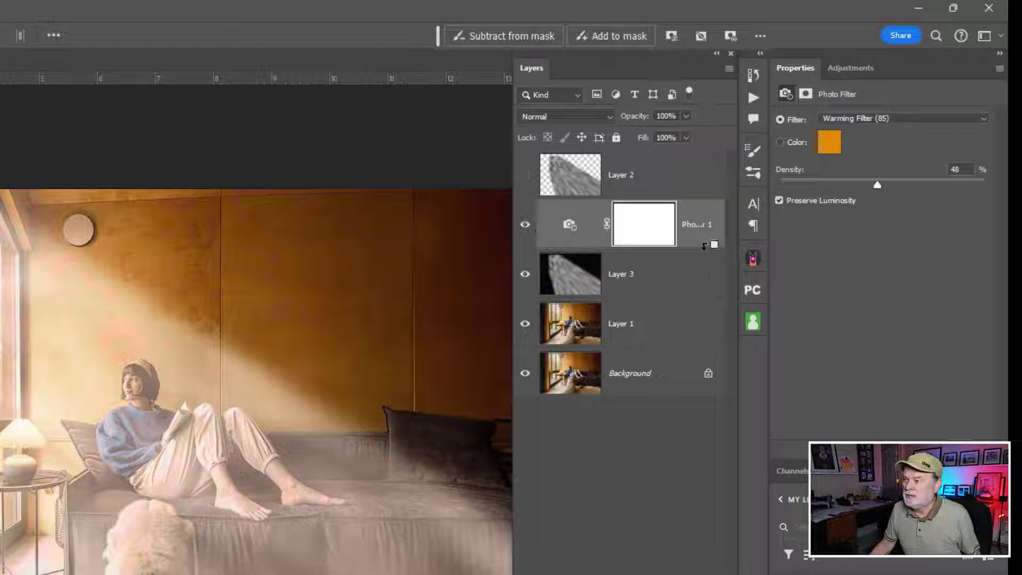
pyautogui.keyDown('alt'); pyautogui.click(708, 242); pyautogui.keyUp('alt')
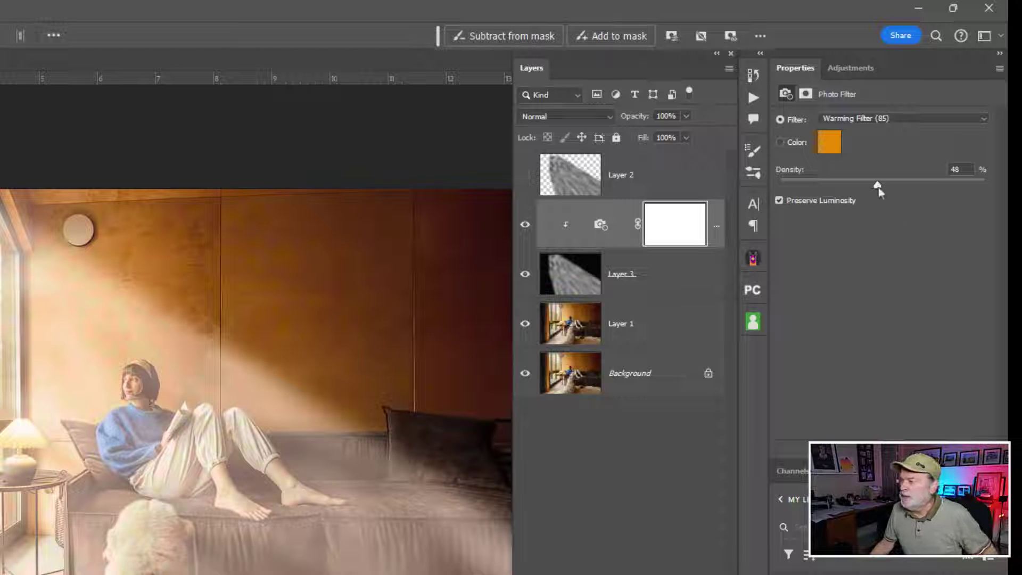
pyautogui.moveTo(878, 187)
pyautogui.mouseDown()
pyautogui.moveTo(809, 195)
pyautogui.moveTo(939, 193)
pyautogui.moveTo(761, 206)
pyautogui.moveTo(885, 193)
pyautogui.mouseUp()
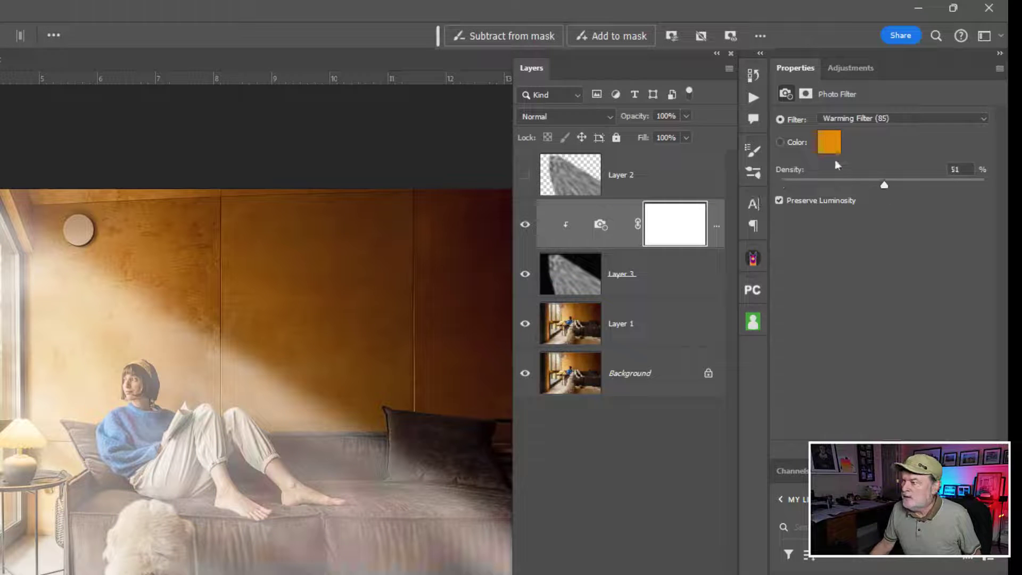
# - Try Cooling Filter (LBB), then settle on Warming Filter (LBA) at 41% density
pyautogui.click(864, 119)
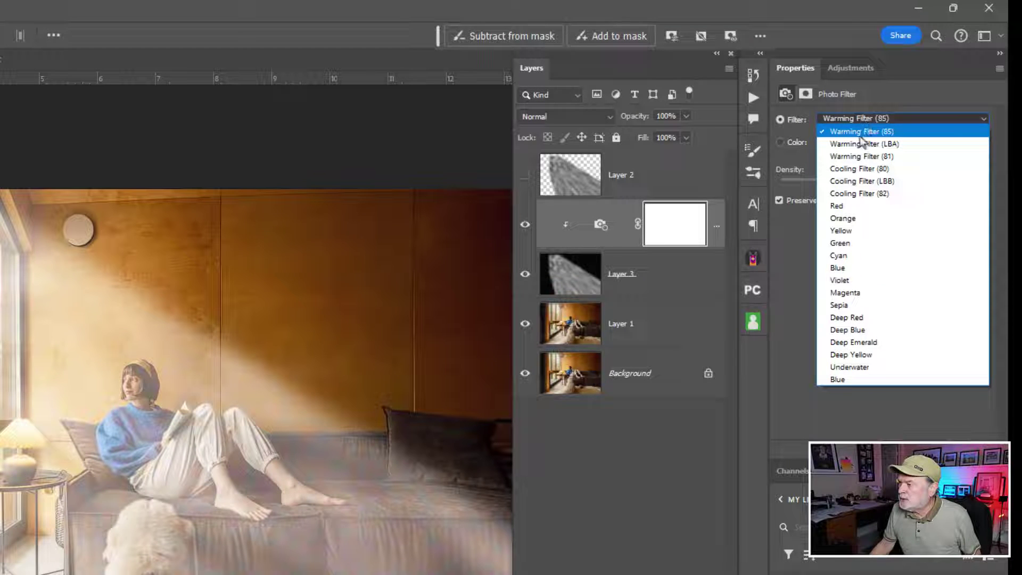
pyautogui.click(851, 182)
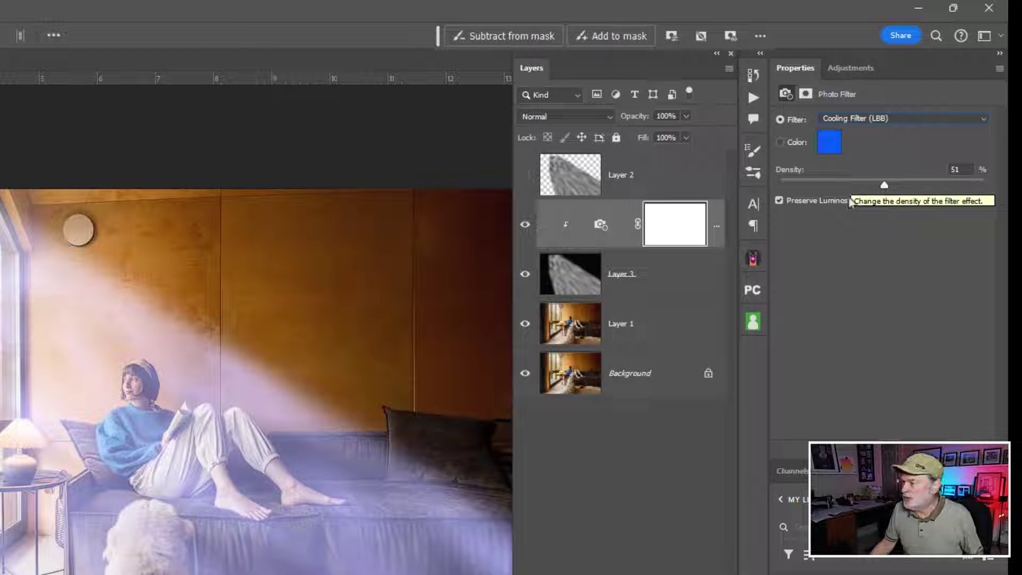
pyautogui.moveTo(886, 188); pyautogui.dragTo(862, 186)
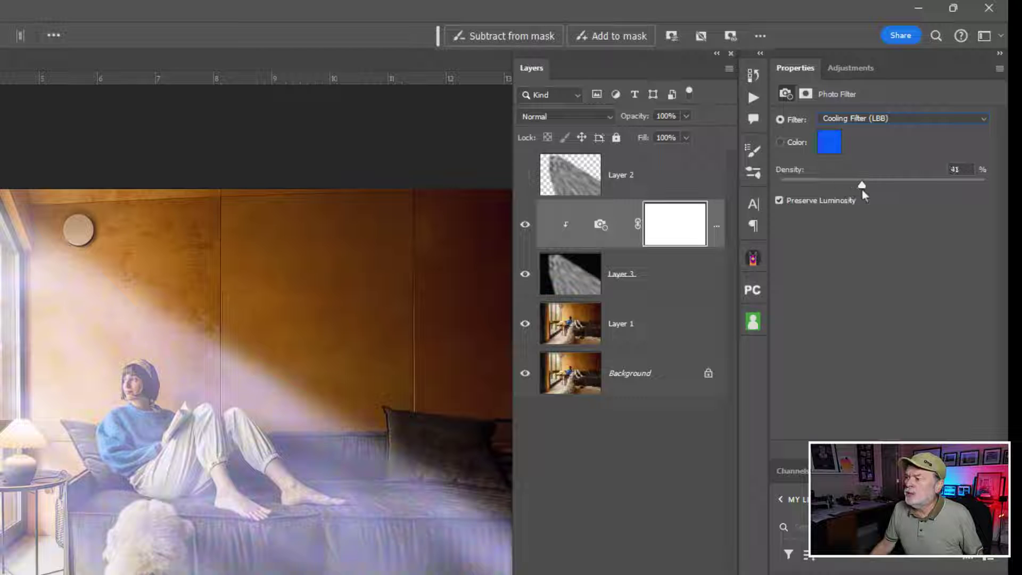
pyautogui.click(893, 119)
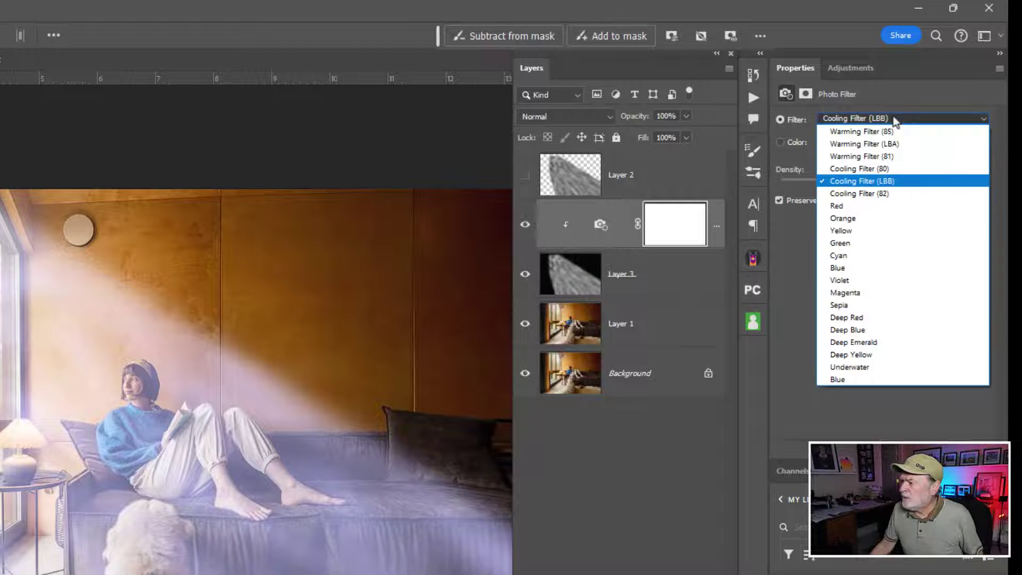
pyautogui.click(886, 144)
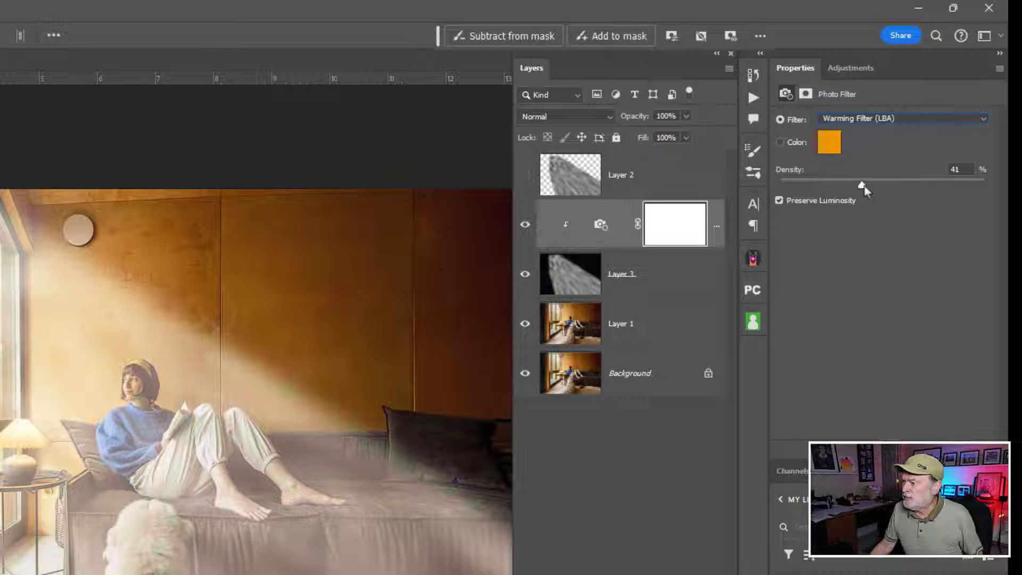
pyautogui.moveTo(863, 189)
pyautogui.mouseDown()
pyautogui.moveTo(883, 187)
pyautogui.moveTo(837, 187)
pyautogui.moveTo(862, 187)
pyautogui.mouseUp()
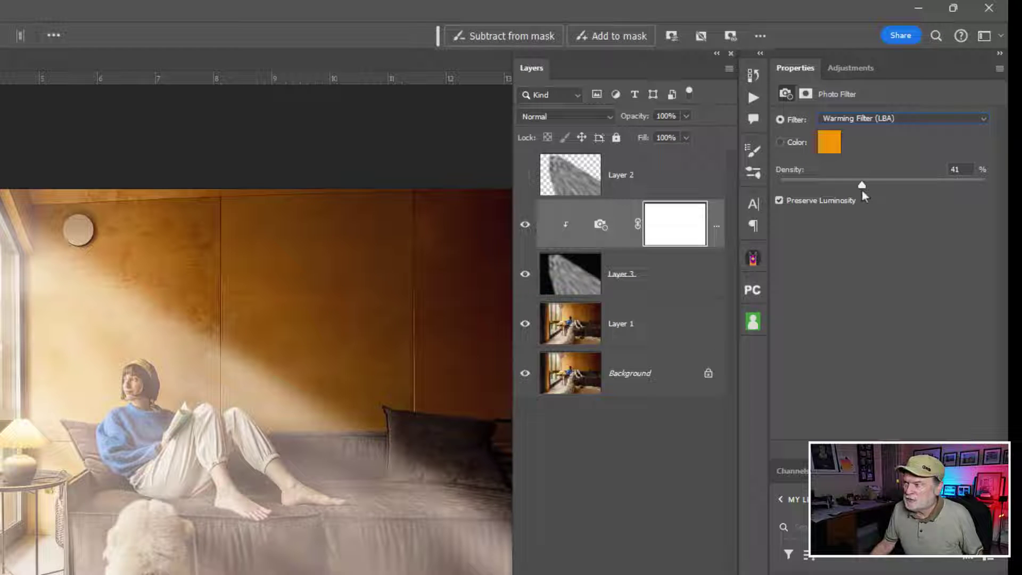
# - Toggle the Photo Filter's visibility to compare before and after, leaving it on
pyautogui.click(527, 225)
pyautogui.click(527, 225)
pyautogui.click(527, 225)
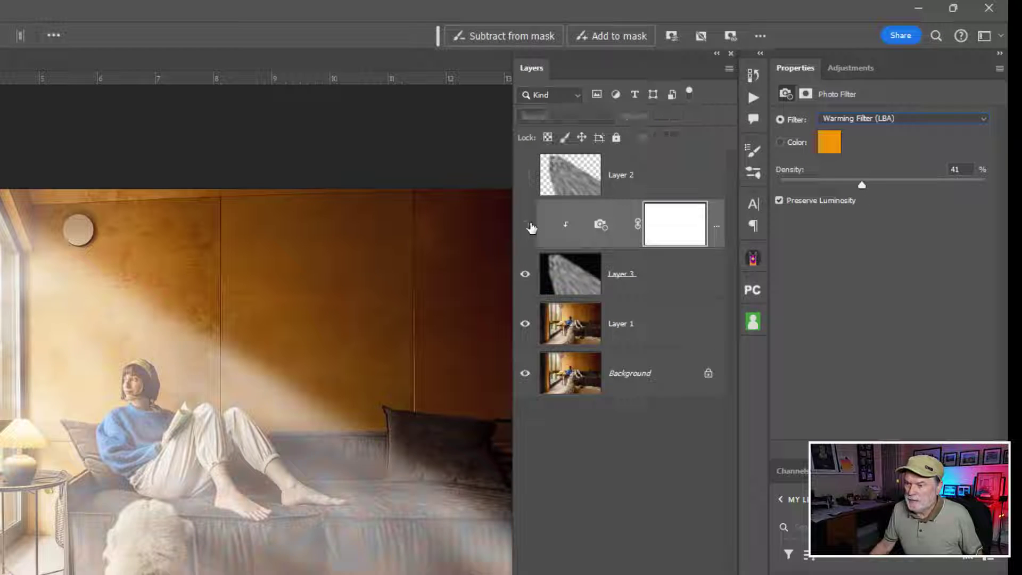
pyautogui.click(527, 225)
pyautogui.click(529, 225)
pyautogui.click(528, 225)
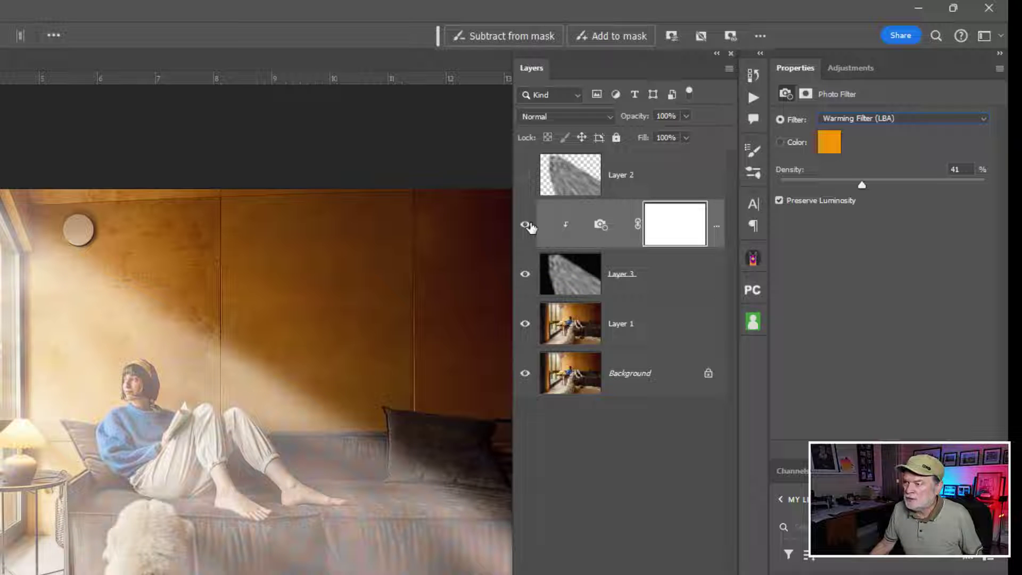
# - In the Photo Filter colour picker, try orange, tan and olive-green shades
pyautogui.click(830, 149)
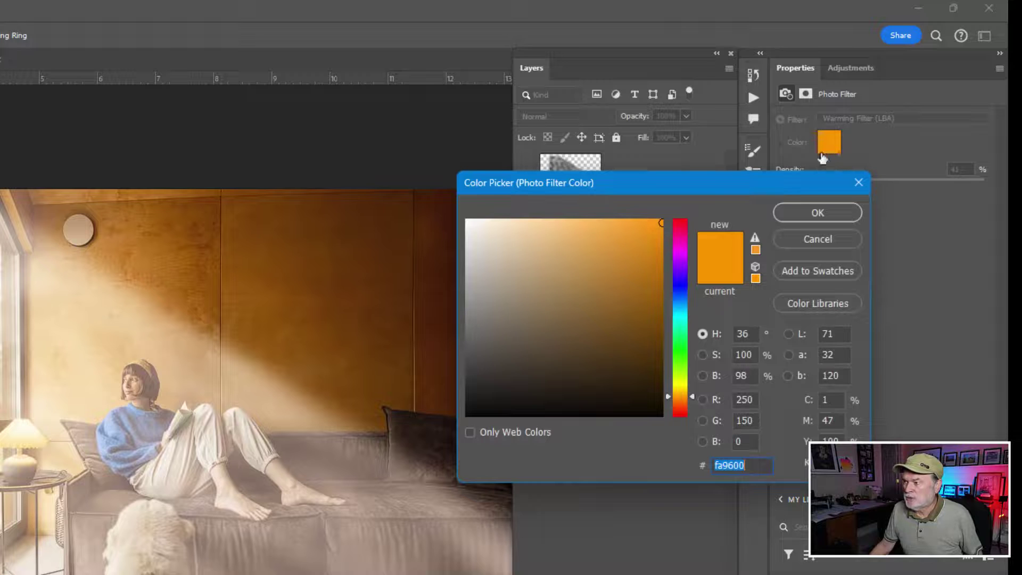
pyautogui.click(655, 292)
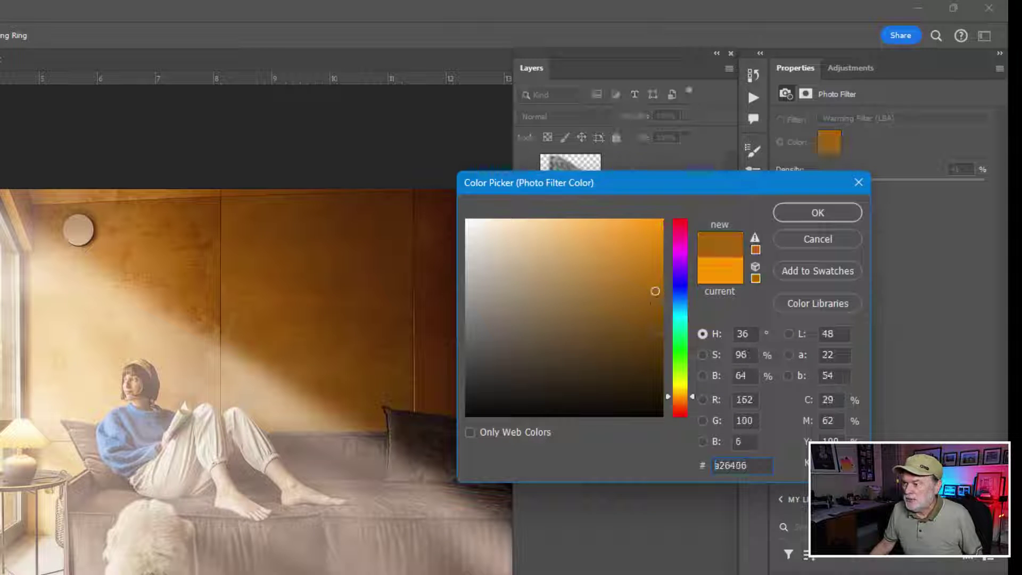
pyautogui.click(657, 308)
pyautogui.click(588, 270)
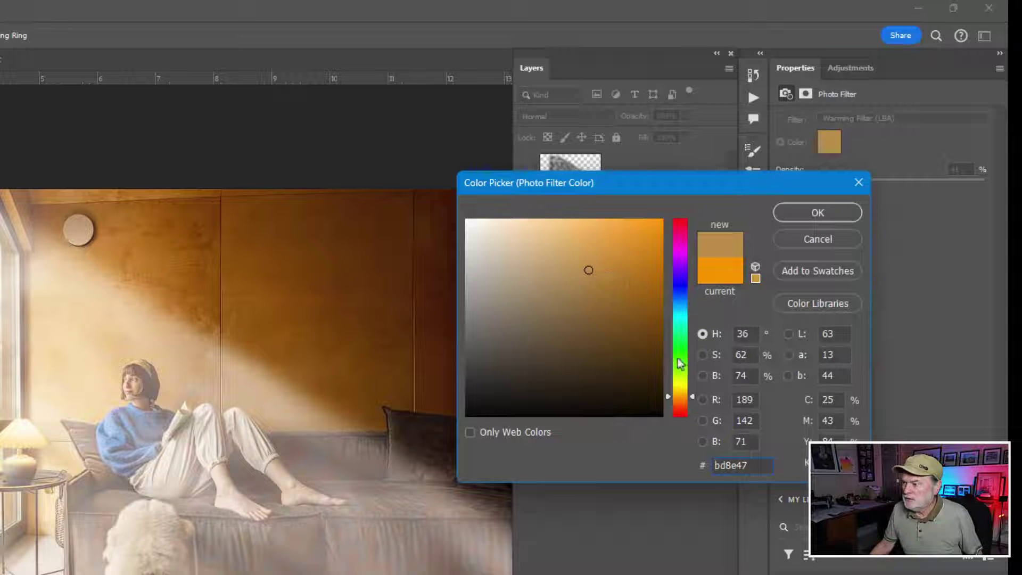
pyautogui.click(680, 380)
pyautogui.click(640, 288)
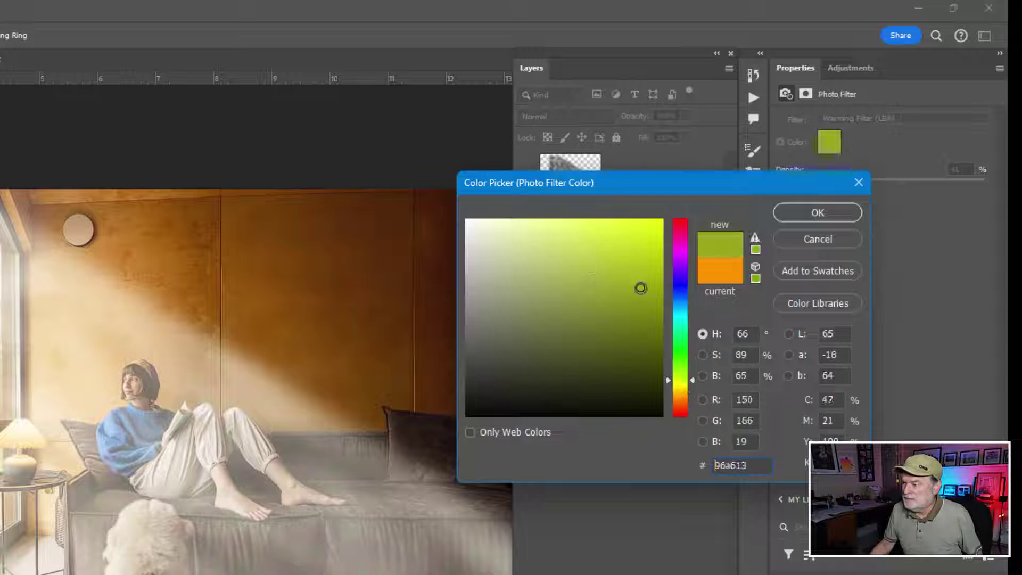
pyautogui.moveTo(641, 288); pyautogui.dragTo(653, 258)
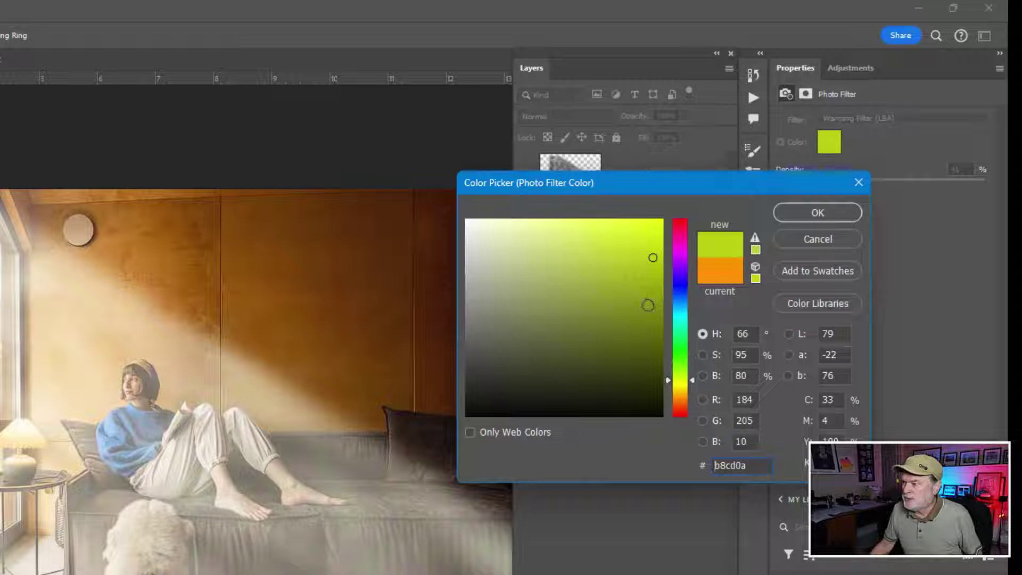
pyautogui.click(647, 305)
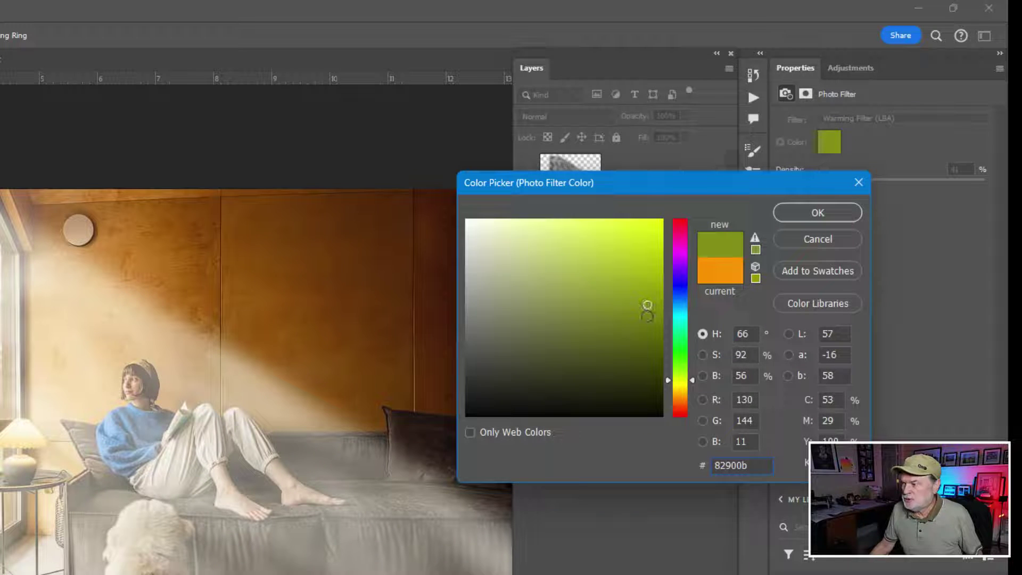
pyautogui.moveTo(647, 305)
pyautogui.mouseDown()
pyautogui.moveTo(646, 345)
pyautogui.moveTo(644, 282)
pyautogui.moveTo(603, 284)
pyautogui.mouseUp()
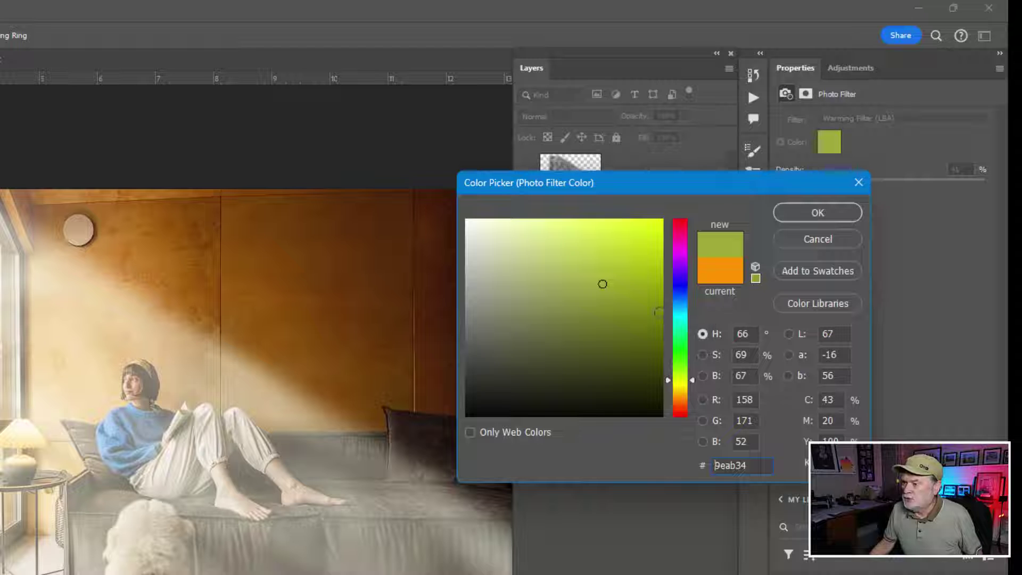
# - Shift the filter colour to blue and darken it to deep navy #0a0837
pyautogui.click(683, 283)
pyautogui.click(615, 245)
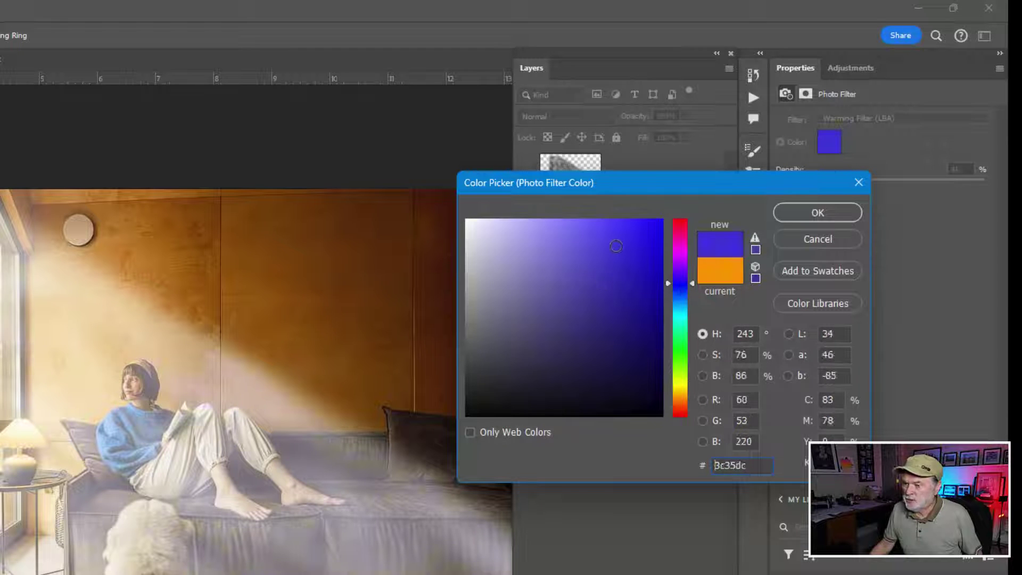
pyautogui.click(630, 330)
pyautogui.click(633, 374)
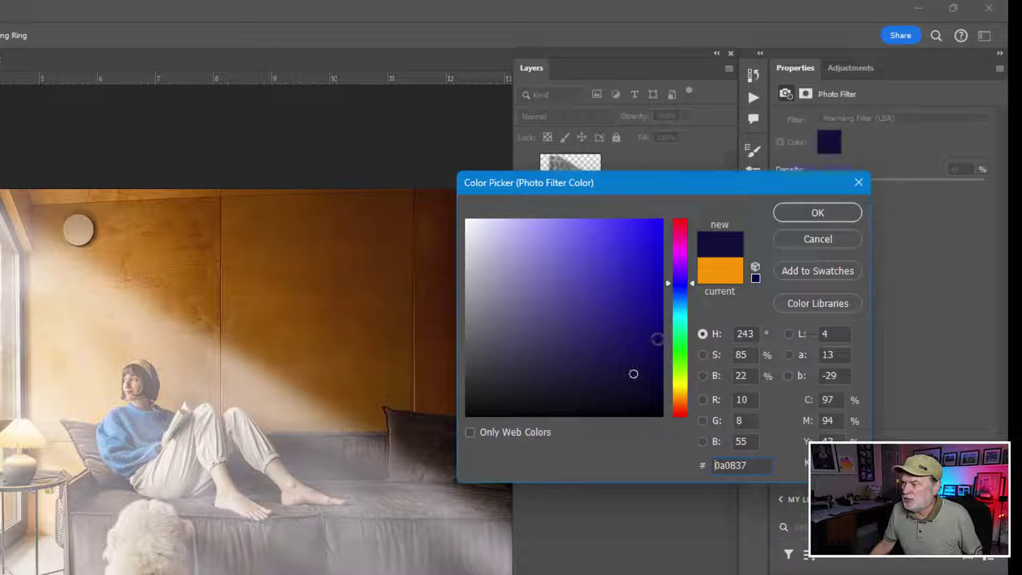
pyautogui.click(656, 324)
# - Confirm the navy colour, switch to the Warming Filter (81) preset, and select Layer 3
pyautogui.click(803, 215)
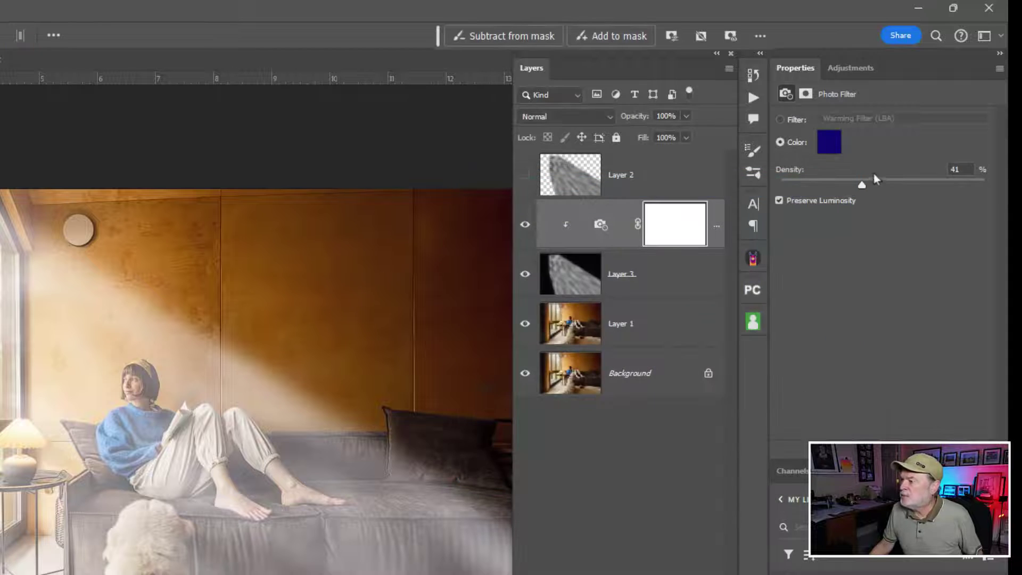
pyautogui.click(778, 120)
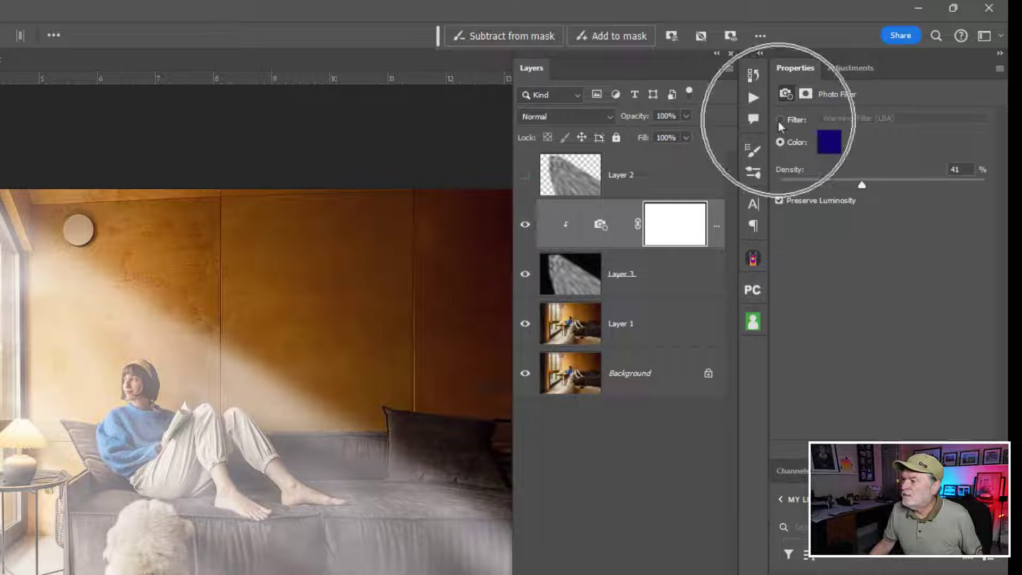
pyautogui.click(854, 117)
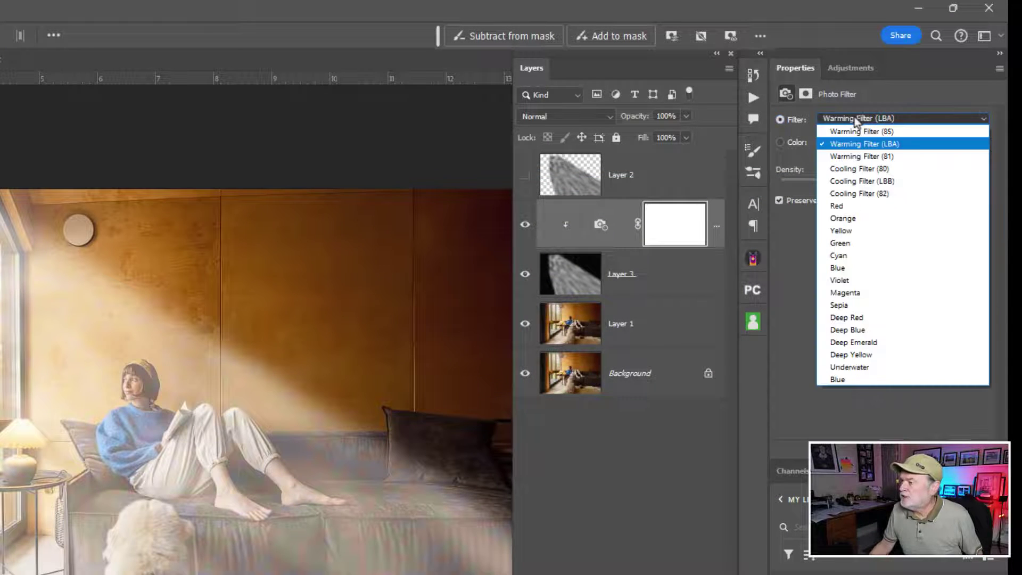
pyautogui.click(858, 156)
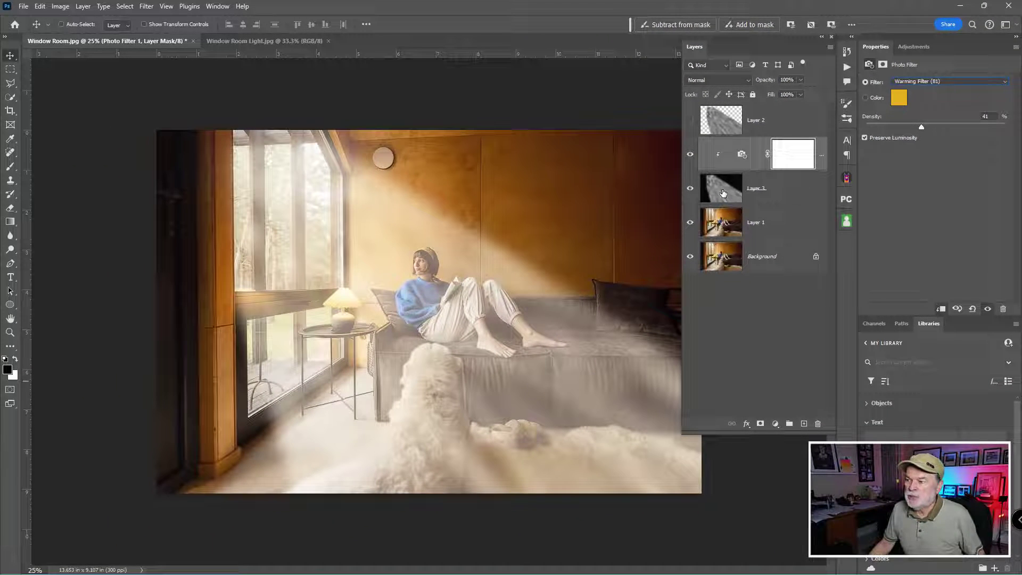
pyautogui.click(723, 192)
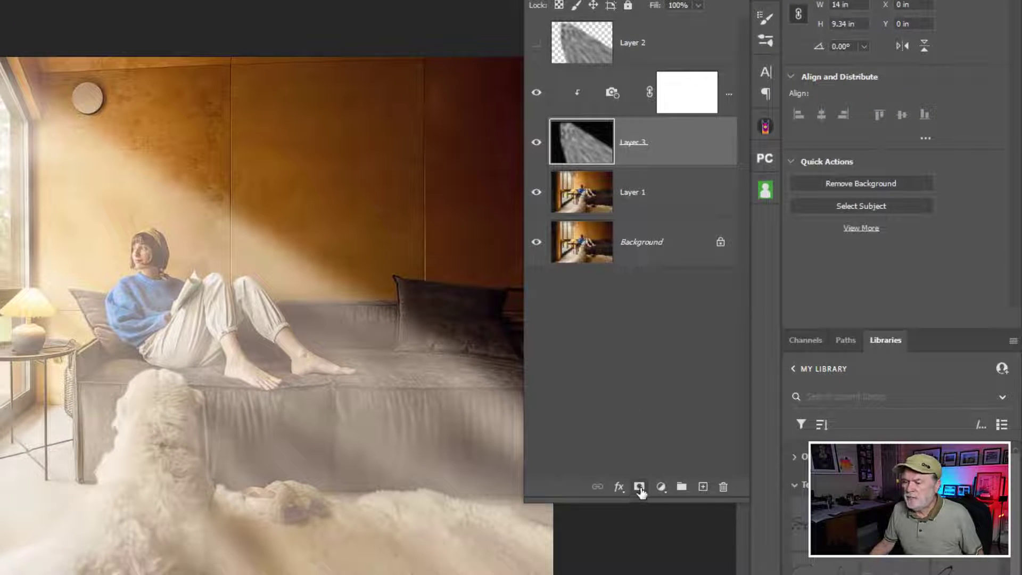
# - Add a mask to Layer 3 and drag a Basics black-to-transparent gradient up-left from the lower-right corner
pyautogui.click(639, 487)
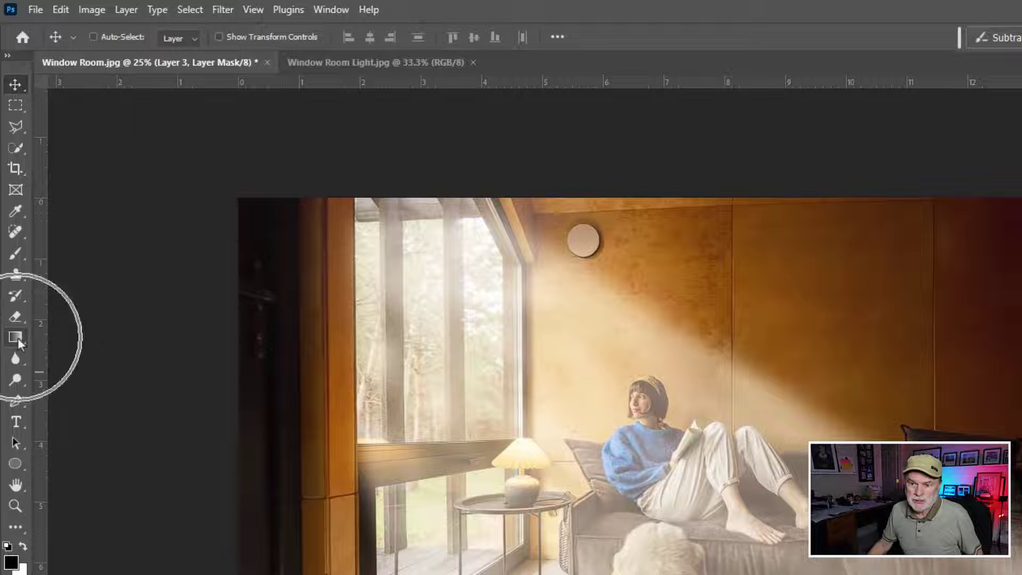
pyautogui.click(18, 339)
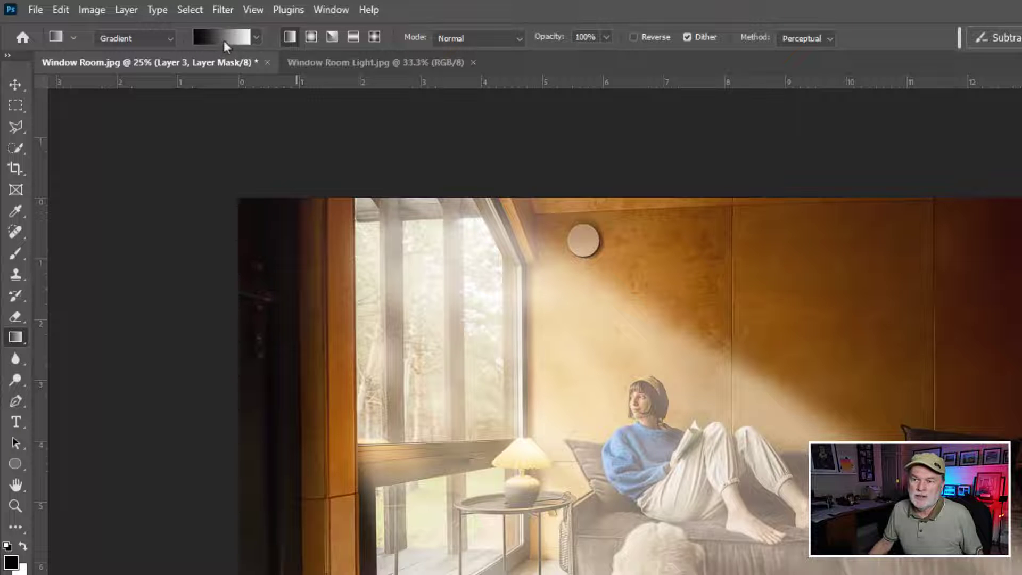
pyautogui.click(256, 38)
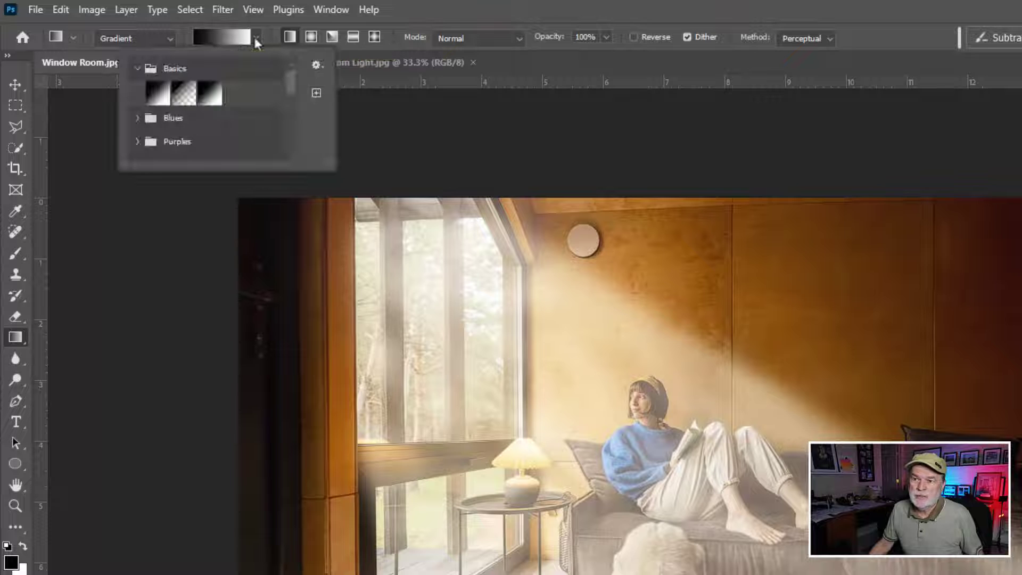
pyautogui.click(148, 71)
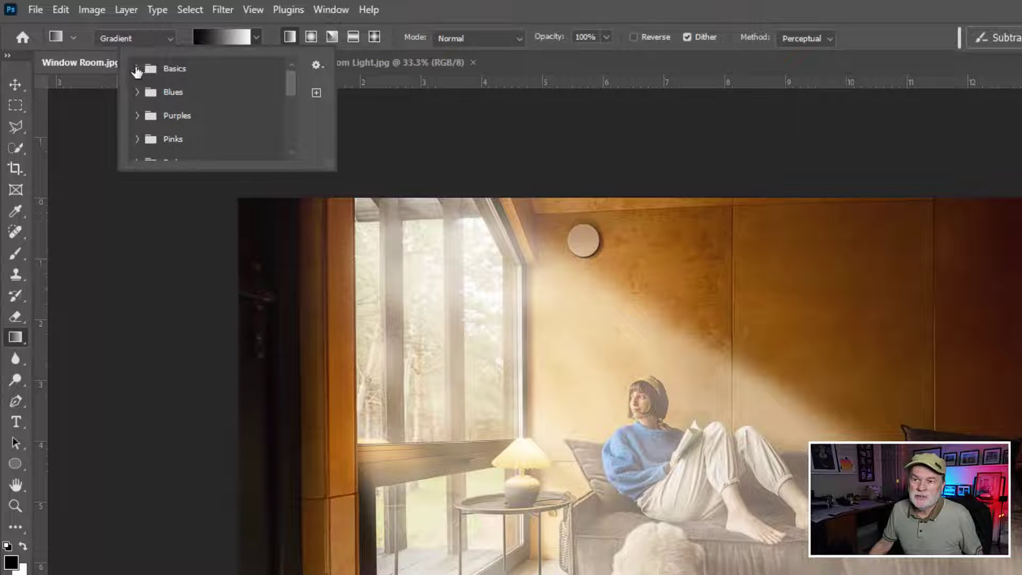
pyautogui.click(137, 69)
pyautogui.click(184, 93)
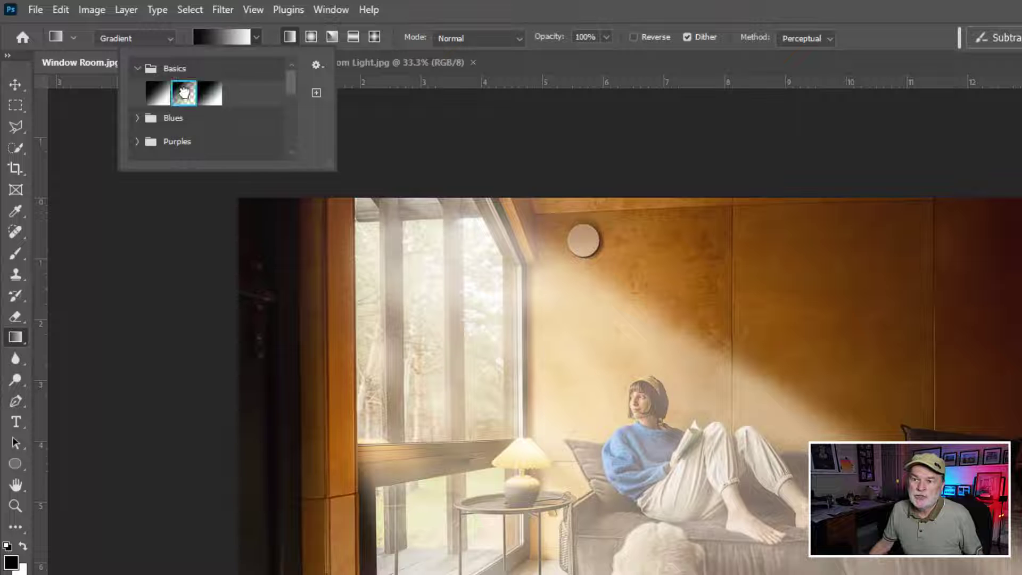
pyautogui.click(230, 43)
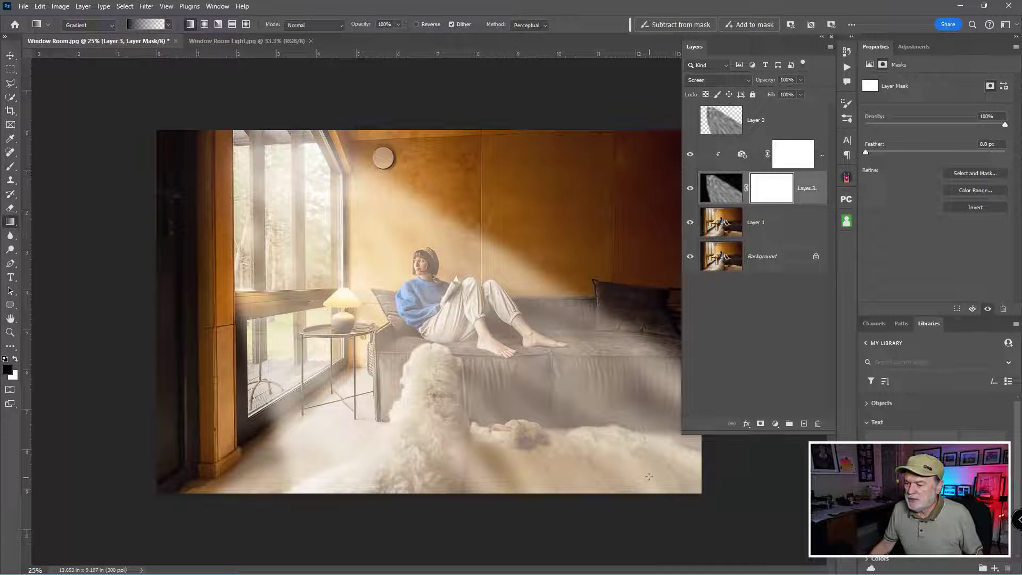
pyautogui.moveTo(656, 503); pyautogui.dragTo(448, 334)
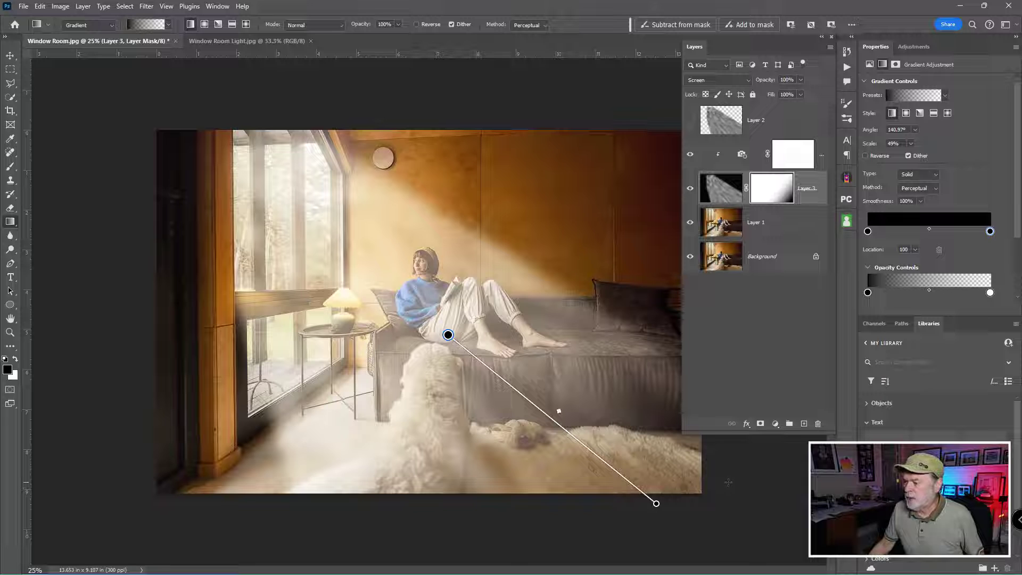
# - Reposition Layer 3's mask gradient, moving its start up toward the woman, and select the Photo Filter layer
pyautogui.click(725, 225)
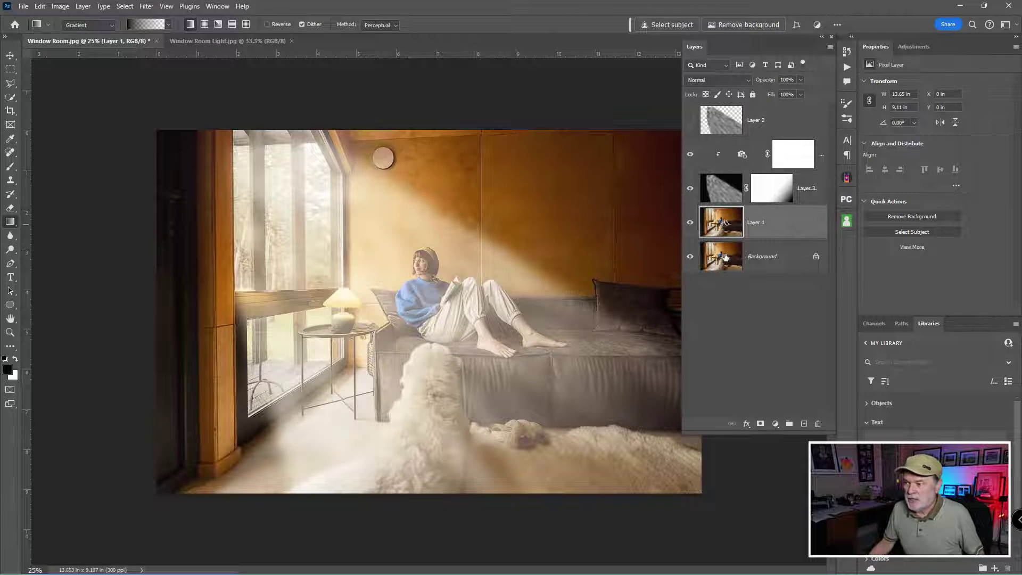
pyautogui.click(726, 190)
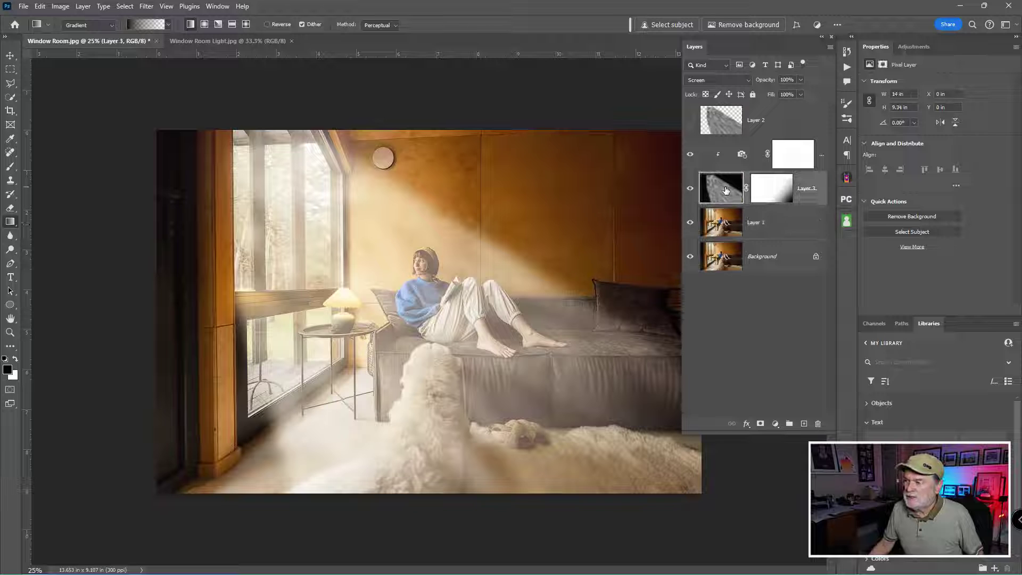
pyautogui.click(777, 192)
pyautogui.moveTo(450, 335); pyautogui.dragTo(364, 285)
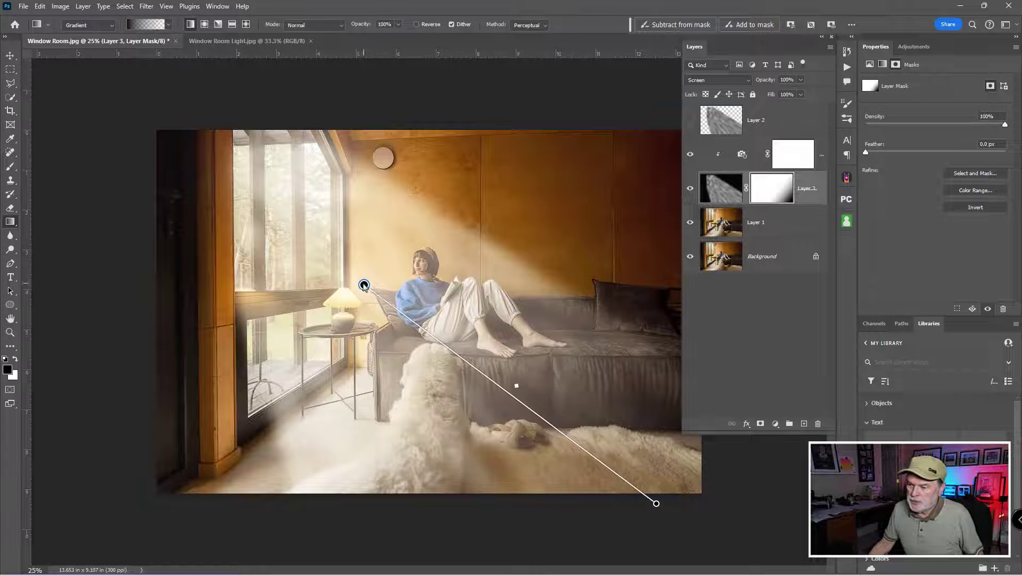
pyautogui.moveTo(656, 503)
pyautogui.mouseDown()
pyautogui.moveTo(505, 415)
pyautogui.moveTo(700, 499)
pyautogui.moveTo(579, 438)
pyautogui.moveTo(680, 491)
pyautogui.moveTo(665, 486)
pyautogui.mouseUp()
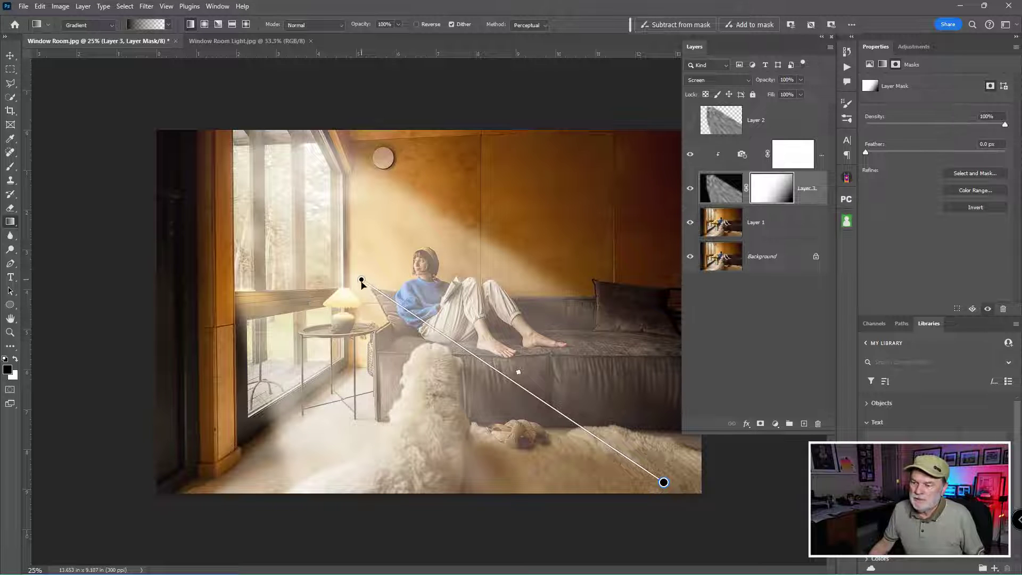
pyautogui.moveTo(362, 280); pyautogui.dragTo(289, 246)
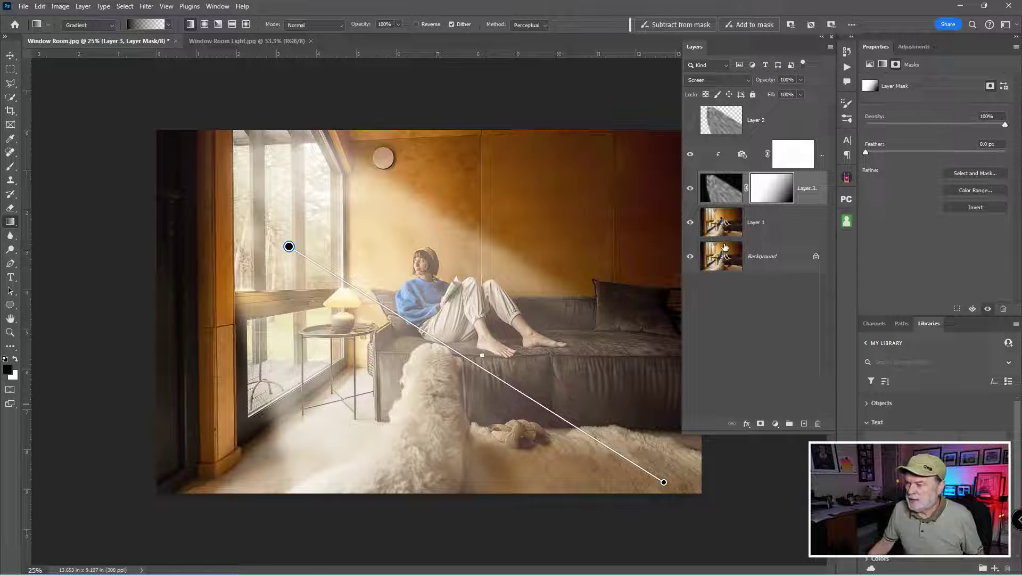
pyautogui.click(742, 155)
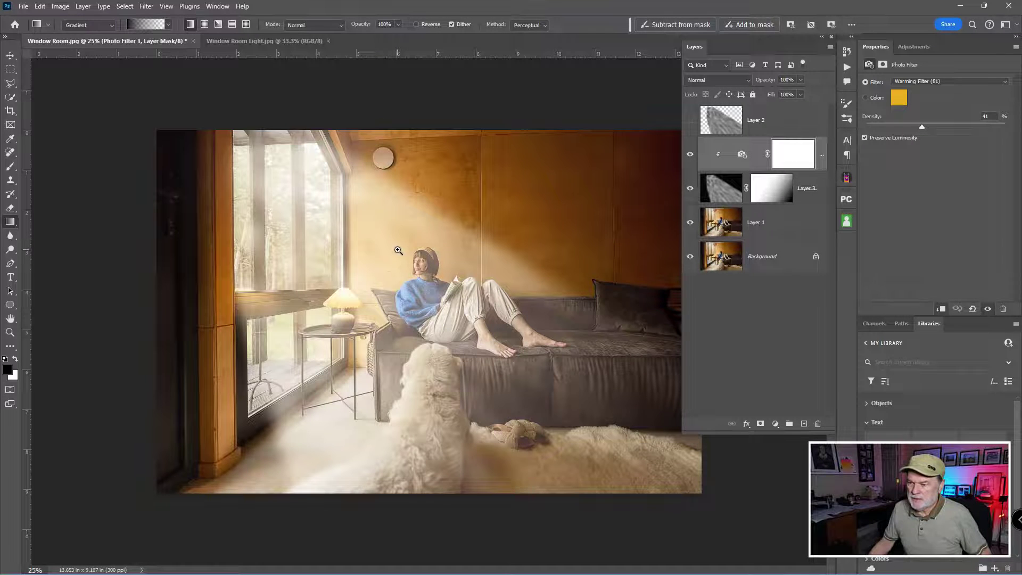
# - Brush black at 30% on Layer 3's mask over the woman's face, shoulder, book and lamp base
pyautogui.moveTo(402, 250); pyautogui.dragTo(445, 257)
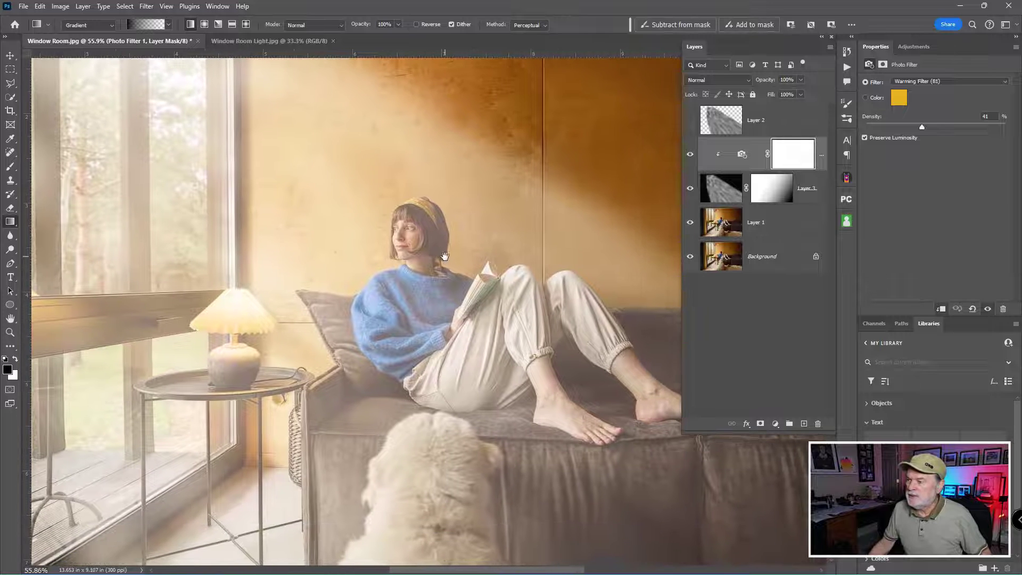
pyautogui.click(773, 195)
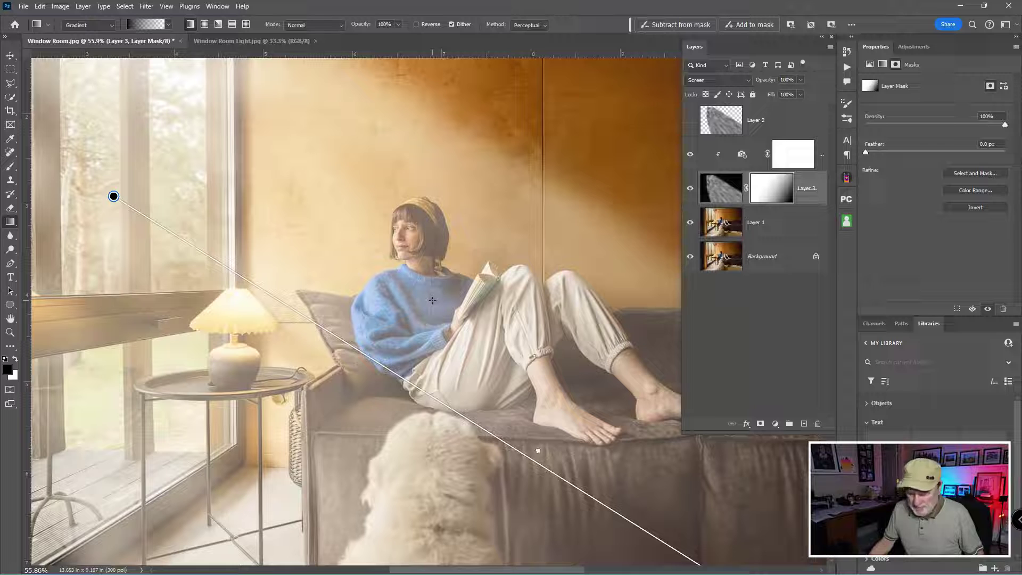
pyautogui.press('b')
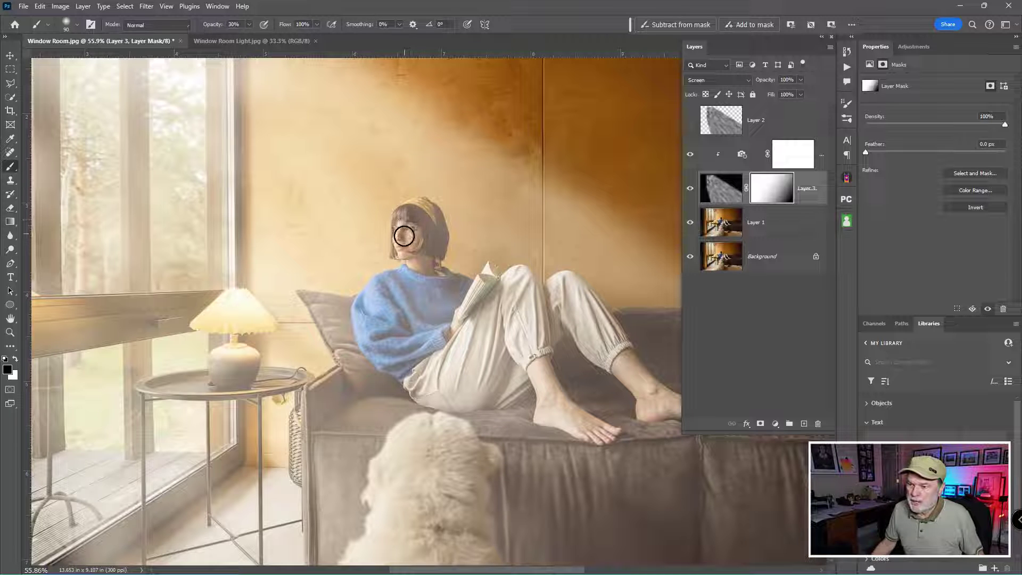
pyautogui.moveTo(410, 256)
pyautogui.mouseDown()
pyautogui.moveTo(373, 304)
pyautogui.moveTo(397, 323)
pyautogui.moveTo(366, 322)
pyautogui.moveTo(385, 331)
pyautogui.moveTo(410, 314)
pyautogui.moveTo(416, 229)
pyautogui.mouseUp()
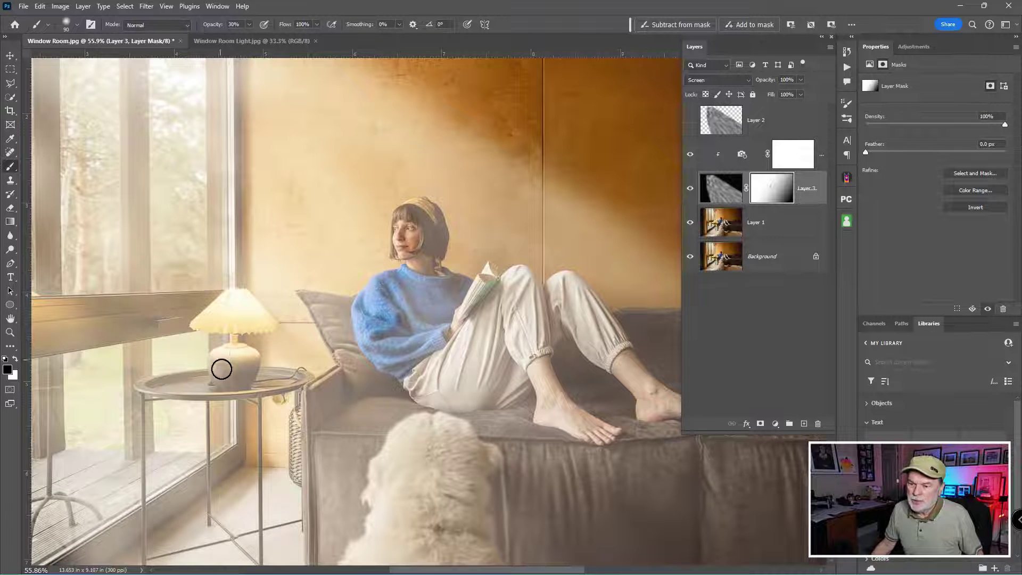
pyautogui.moveTo(224, 361); pyautogui.dragTo(223, 367)
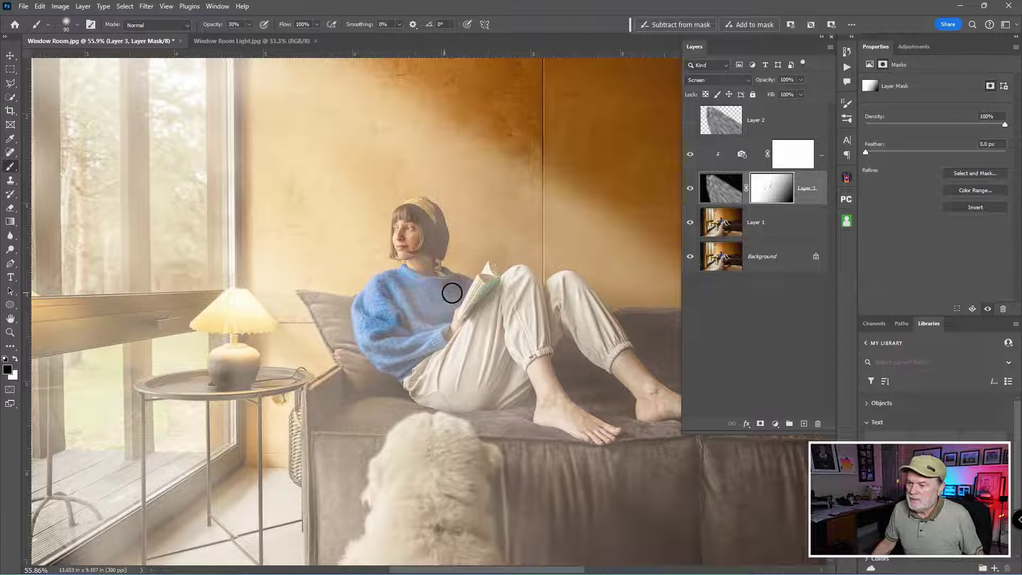
pyautogui.moveTo(449, 289)
pyautogui.mouseDown()
pyautogui.moveTo(474, 302)
pyautogui.moveTo(483, 284)
pyautogui.moveTo(457, 330)
pyautogui.moveTo(486, 349)
pyautogui.mouseUp()
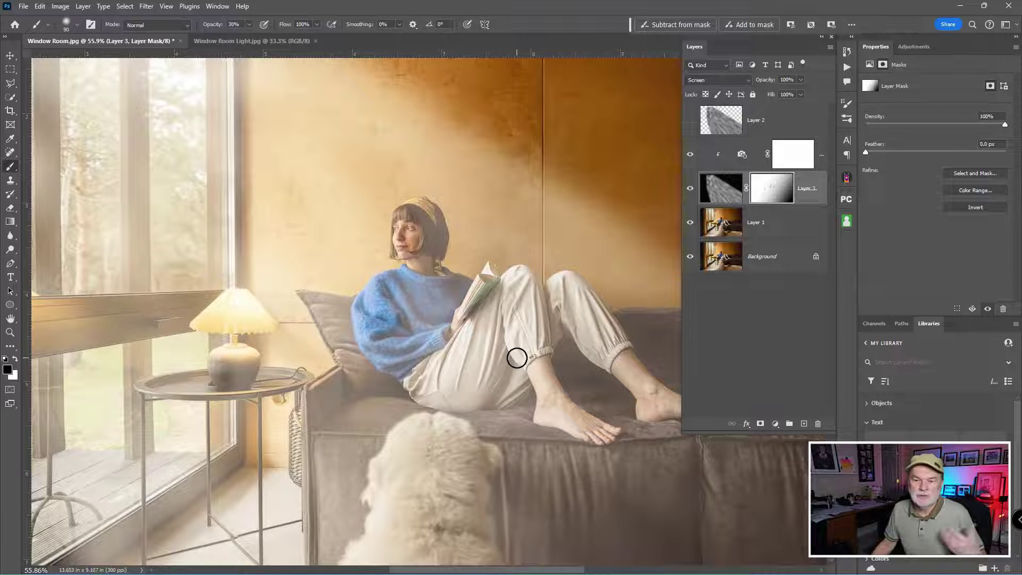
pyautogui.scroll(-4, 516, 349)
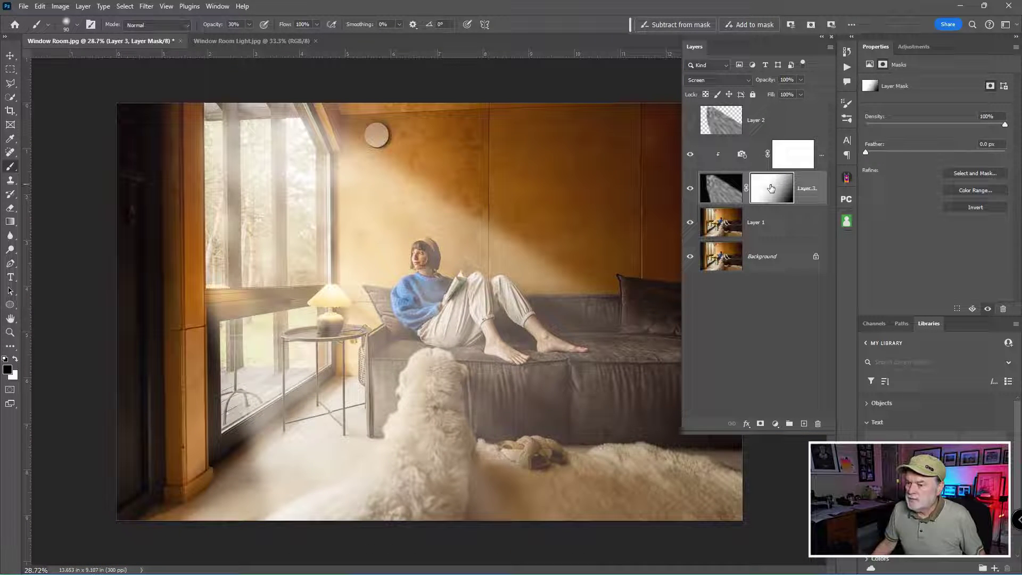
# - Toggle Layer 3's mask off and on to compare the haze with and without it
pyautogui.keyDown('shift'); pyautogui.click(771, 188); pyautogui.keyUp('shift')
pyautogui.keyDown('shift'); pyautogui.click(771, 187); pyautogui.keyUp('shift')
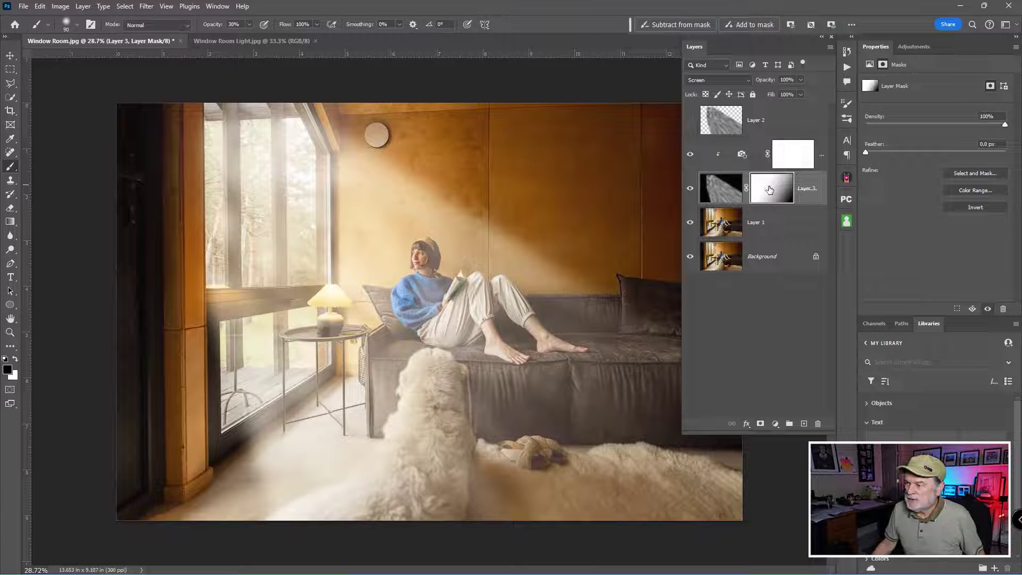
pyautogui.keyDown('shift'); pyautogui.click(769, 189); pyautogui.keyUp('shift')
pyautogui.keyDown('shift'); pyautogui.click(769, 189); pyautogui.keyUp('shift')
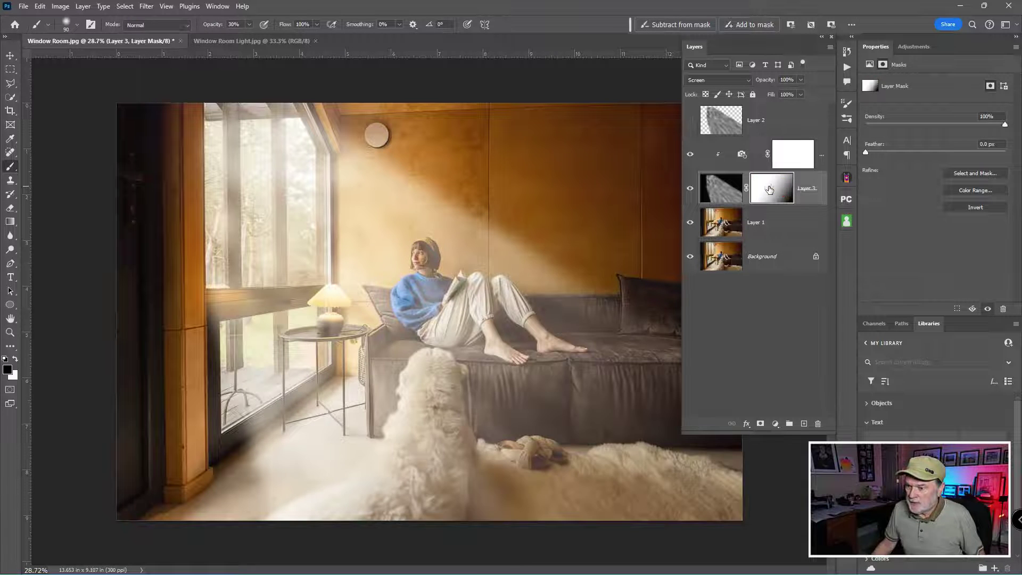
pyautogui.keyDown('shift'); pyautogui.click(769, 189); pyautogui.keyUp('shift')
pyautogui.keyDown('shift'); pyautogui.click(769, 189); pyautogui.keyUp('shift')
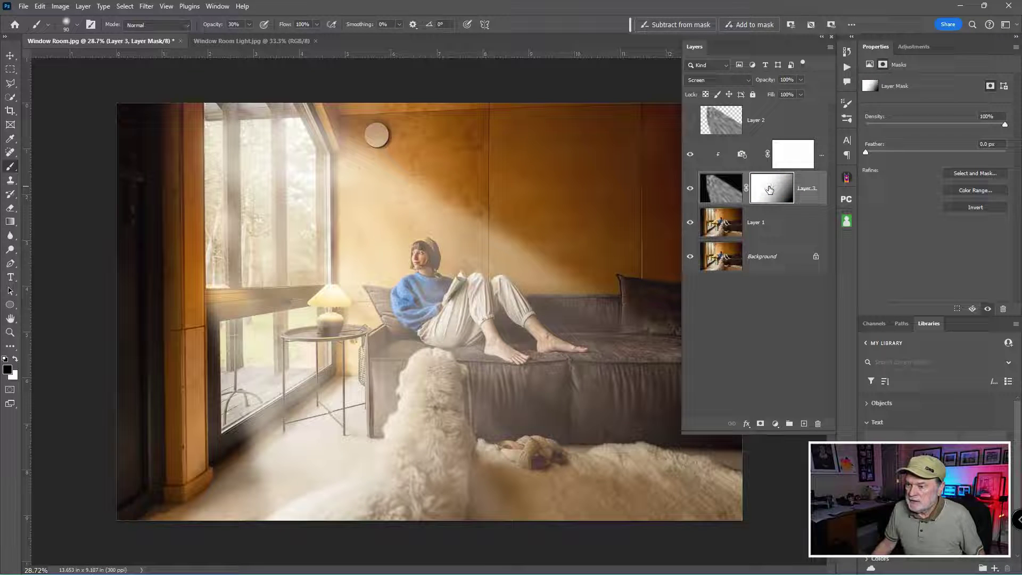
pyautogui.click(791, 153)
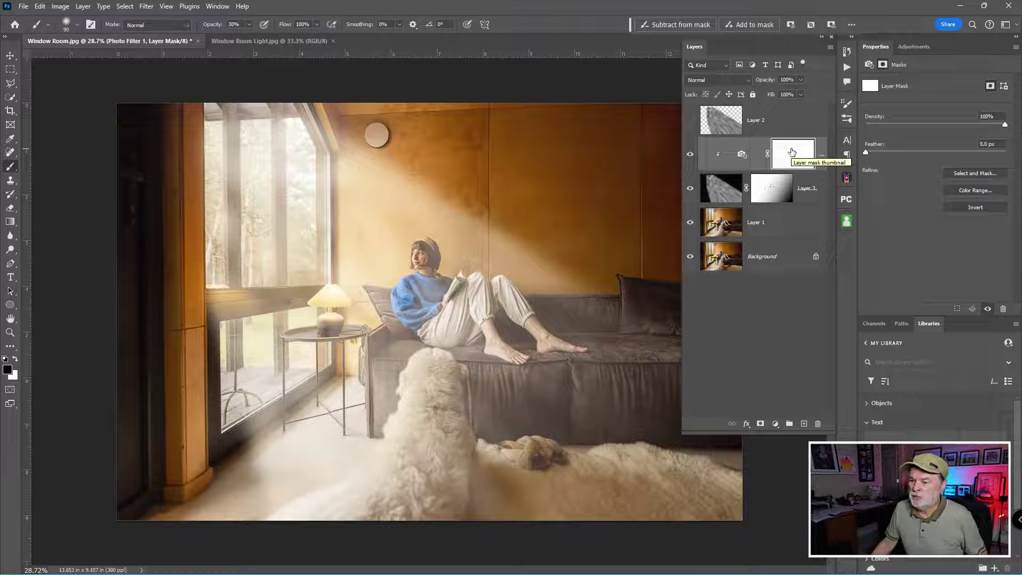
# - Lower Layer 3's opacity to 56% and toggle its visibility to compare the sunbeams
pyautogui.click(734, 188)
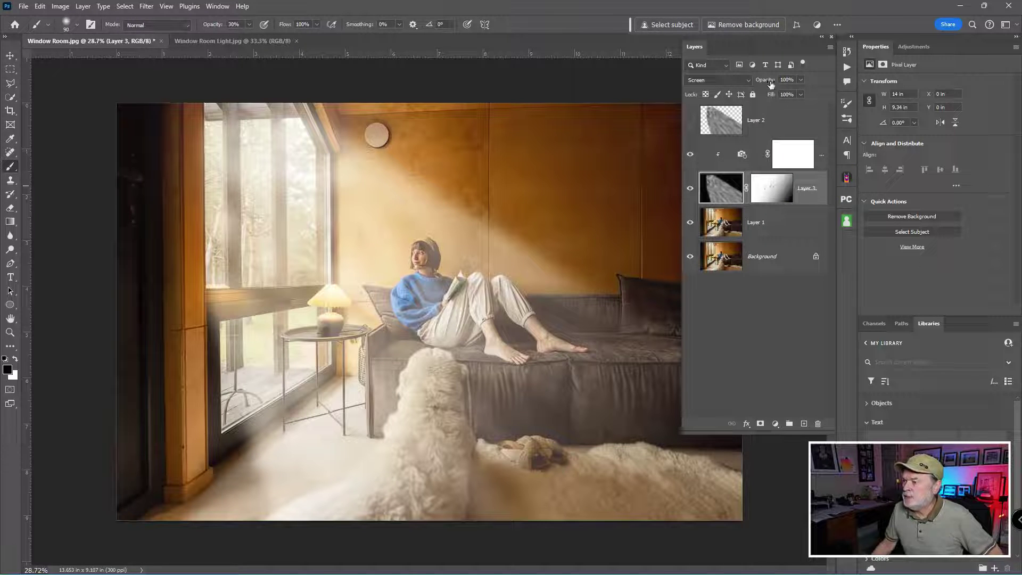
pyautogui.moveTo(770, 84); pyautogui.dragTo(756, 84)
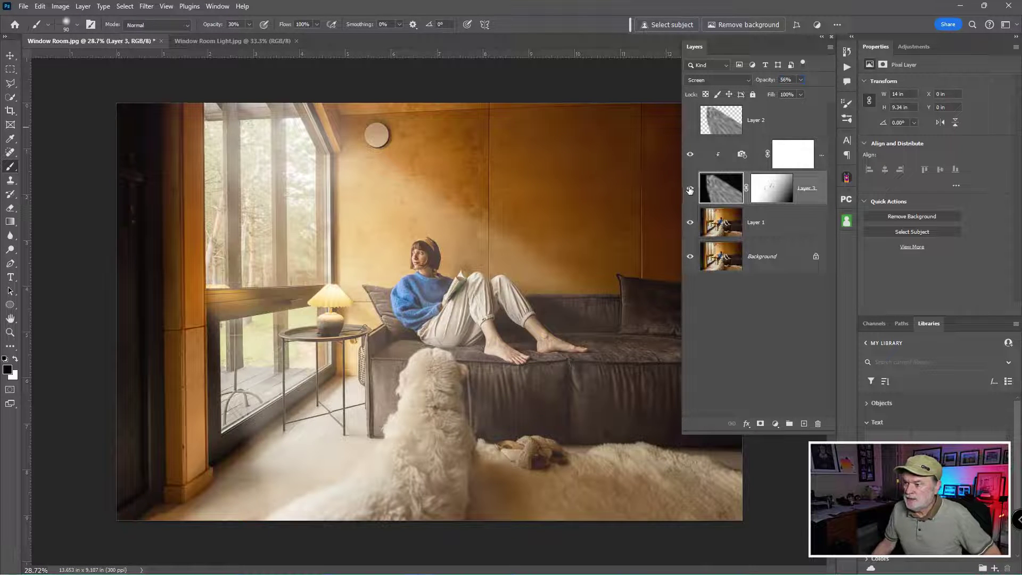
pyautogui.click(689, 188)
pyautogui.click(690, 189)
pyautogui.click(689, 189)
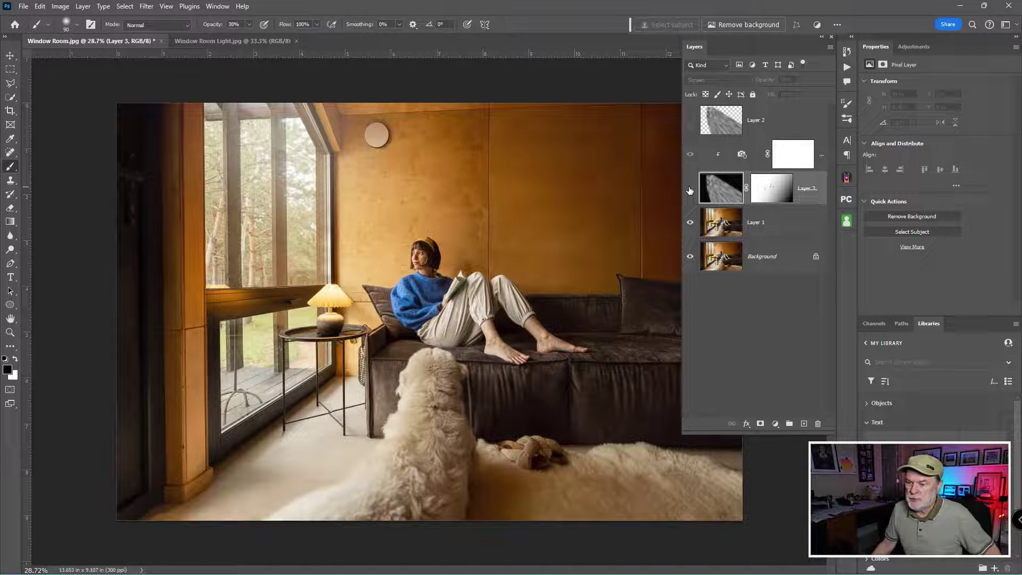
pyautogui.click(689, 189)
pyautogui.click(689, 189)
pyautogui.click(689, 189)
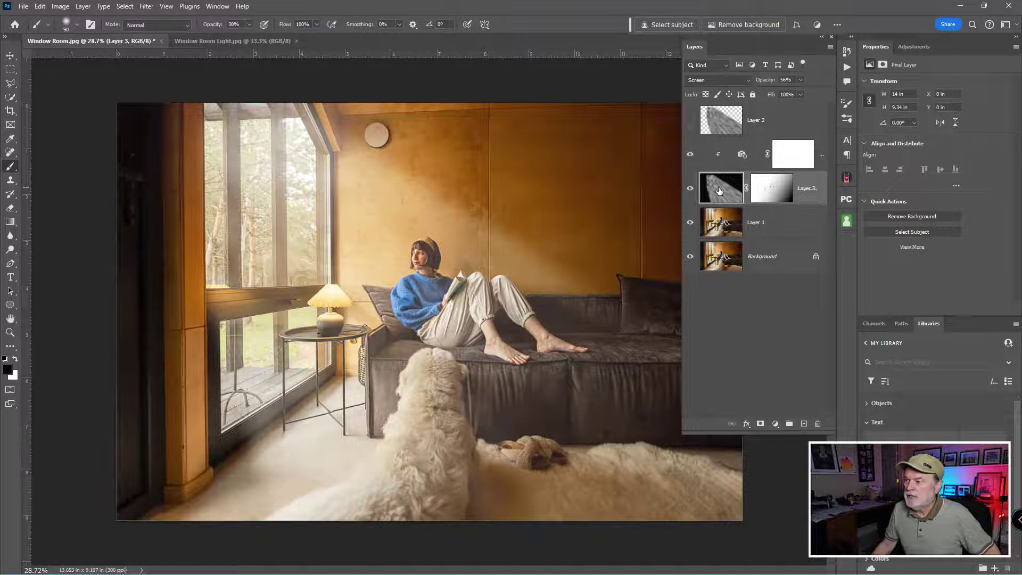
pyautogui.click(725, 158)
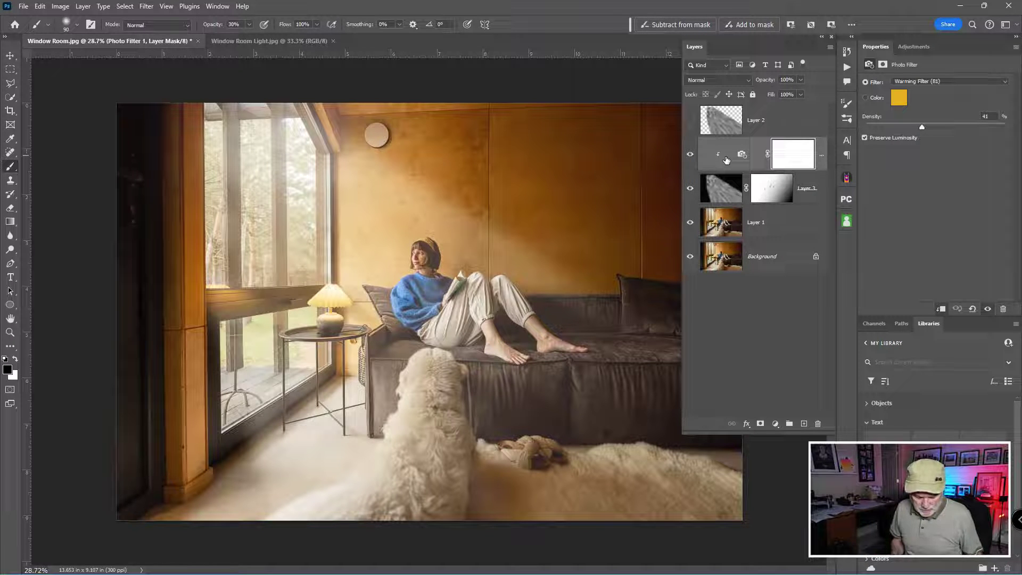
# - Stamp all visible layers into a new Layer 4 and set it to Multiply with reduced opacity
pyautogui.hotkey('ctrl', 'shift', 'alt', 'e')
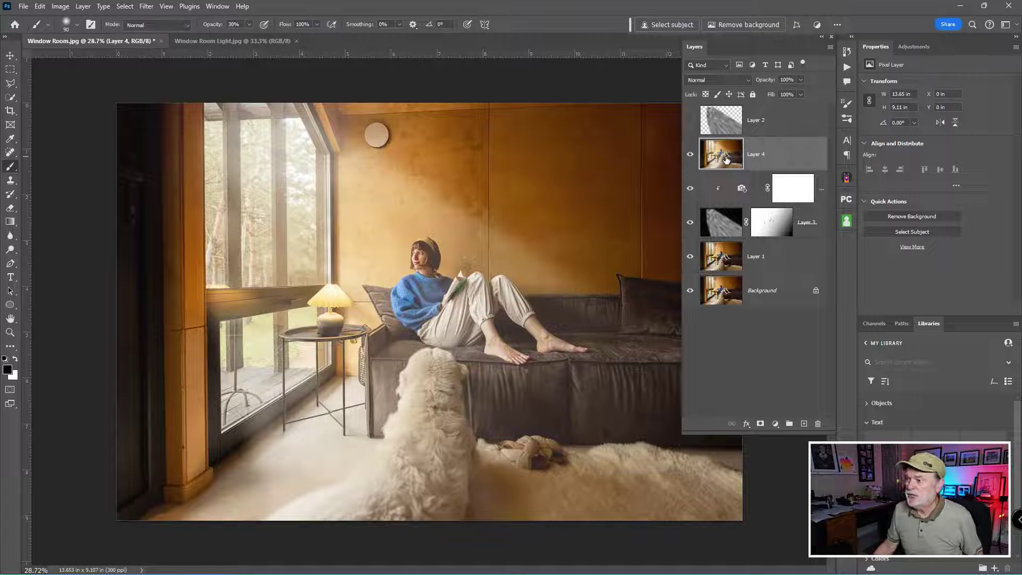
pyautogui.click(728, 80)
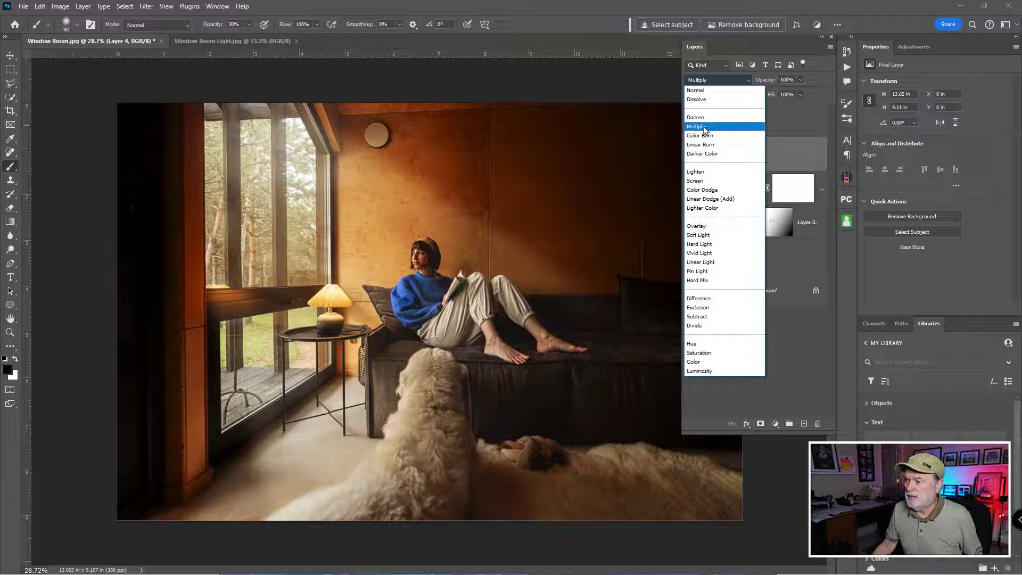
pyautogui.click(704, 129)
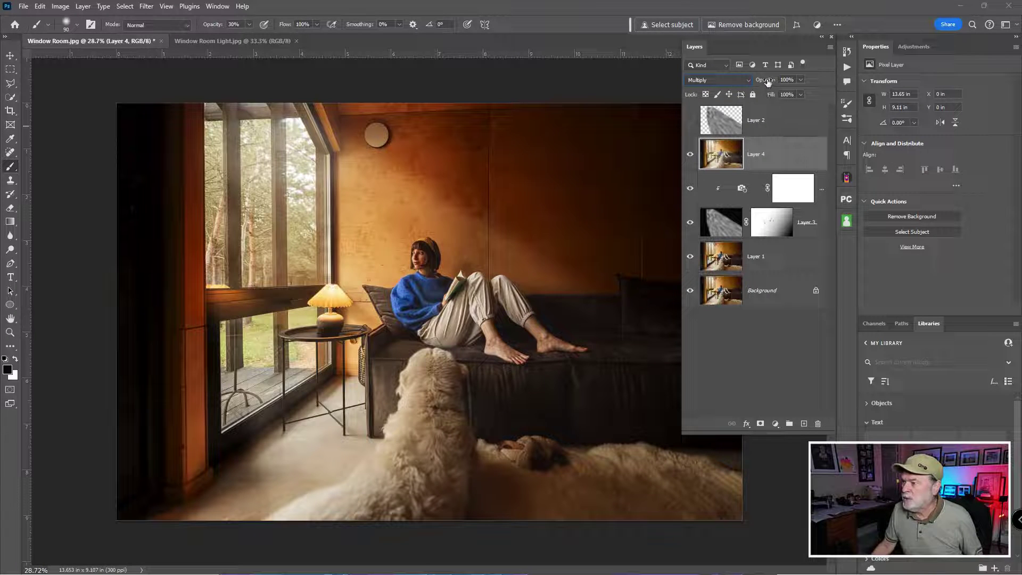
pyautogui.moveTo(766, 83)
pyautogui.mouseDown()
pyautogui.moveTo(750, 83)
pyautogui.moveTo(765, 84)
pyautogui.mouseUp()
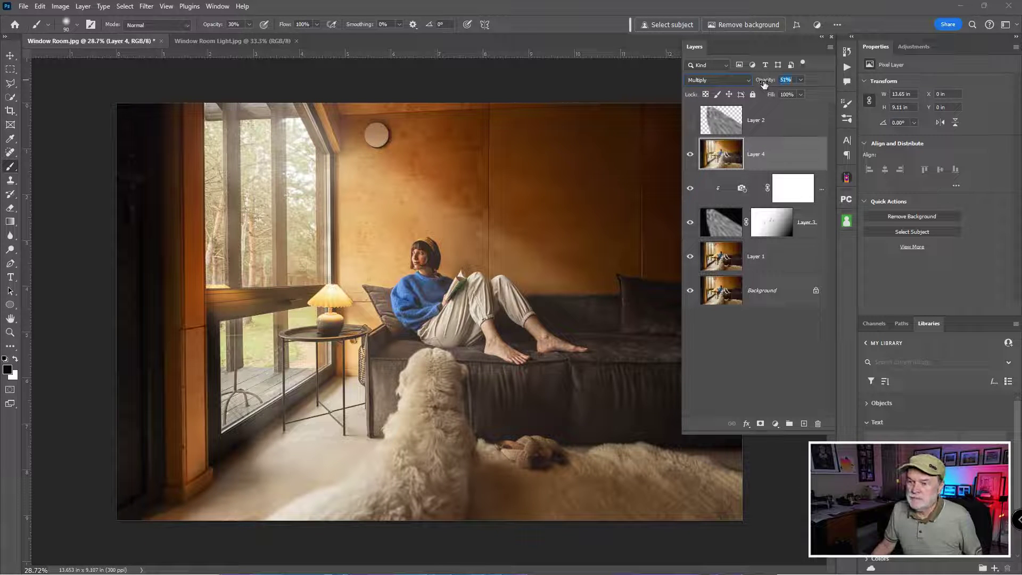
# - Compare Layer 4 against the original Background and settle its opacity at 56%
pyautogui.click(691, 154)
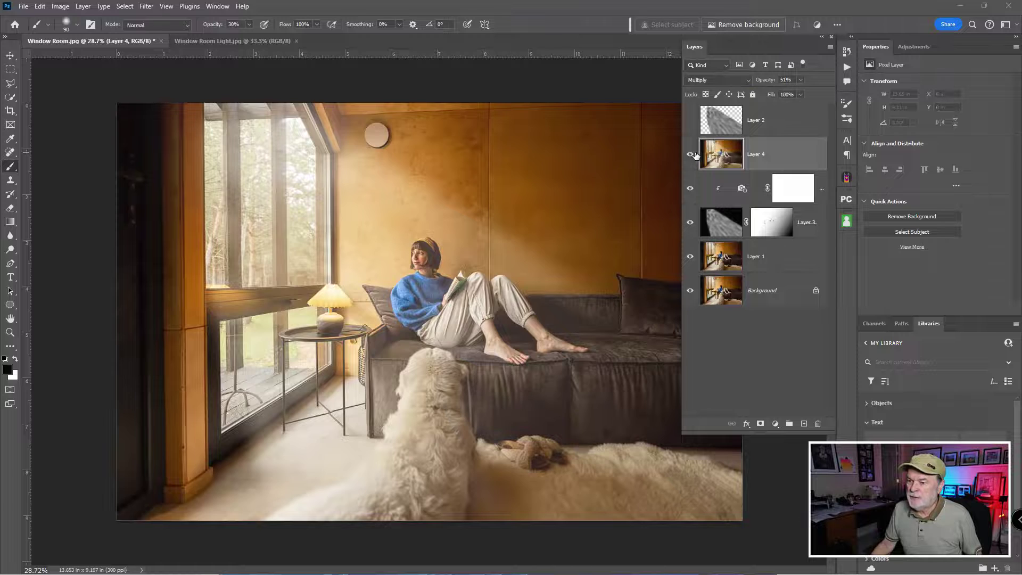
pyautogui.click(690, 155)
pyautogui.click(691, 154)
pyautogui.click(691, 154)
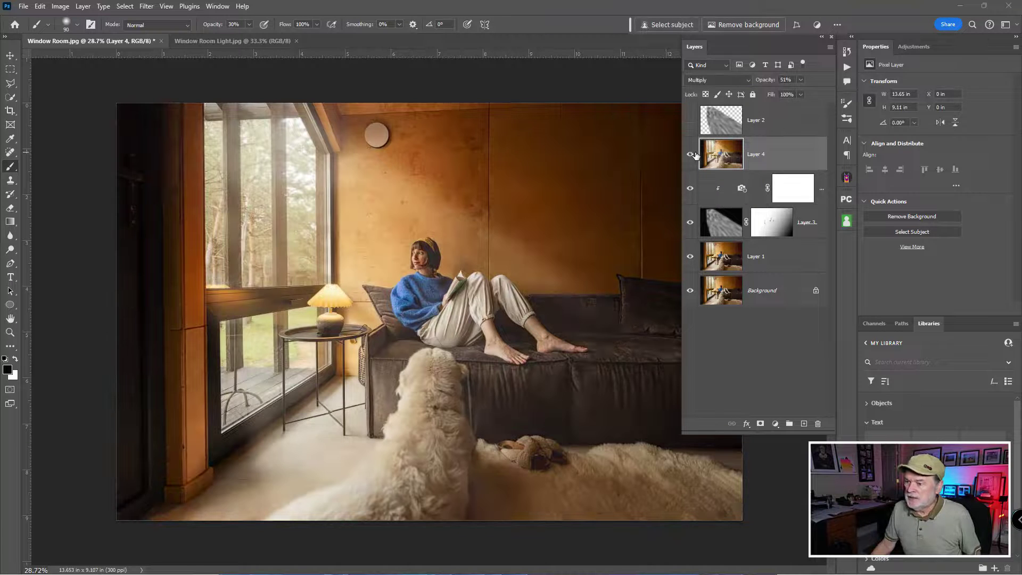
pyautogui.keyDown('alt'); pyautogui.click(691, 290); pyautogui.keyUp('alt')
pyautogui.keyDown('alt'); pyautogui.click(690, 290); pyautogui.keyUp('alt')
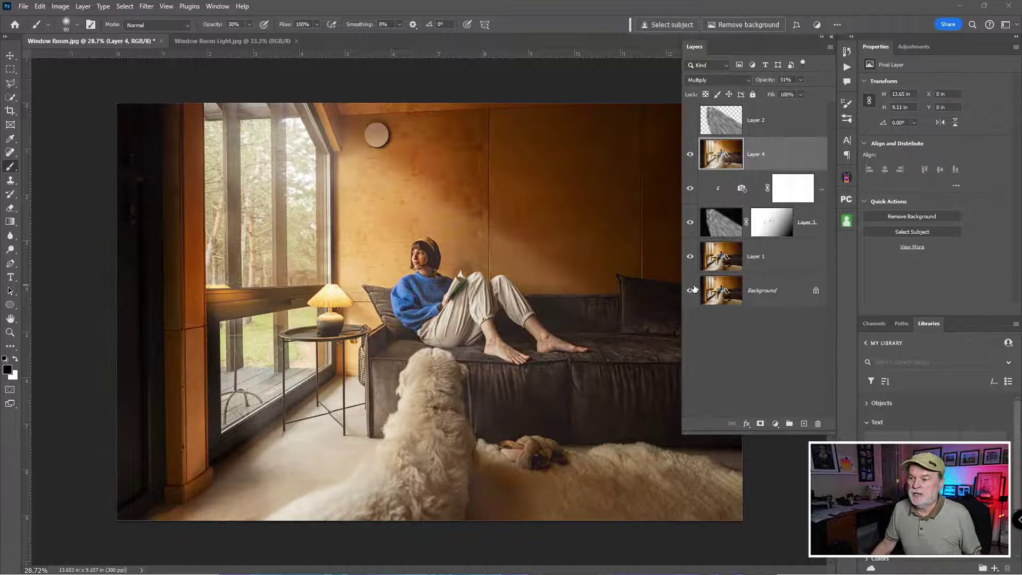
pyautogui.keyDown('alt'); pyautogui.click(690, 290); pyautogui.keyUp('alt')
pyautogui.keyDown('alt'); pyautogui.click(691, 290); pyautogui.keyUp('alt')
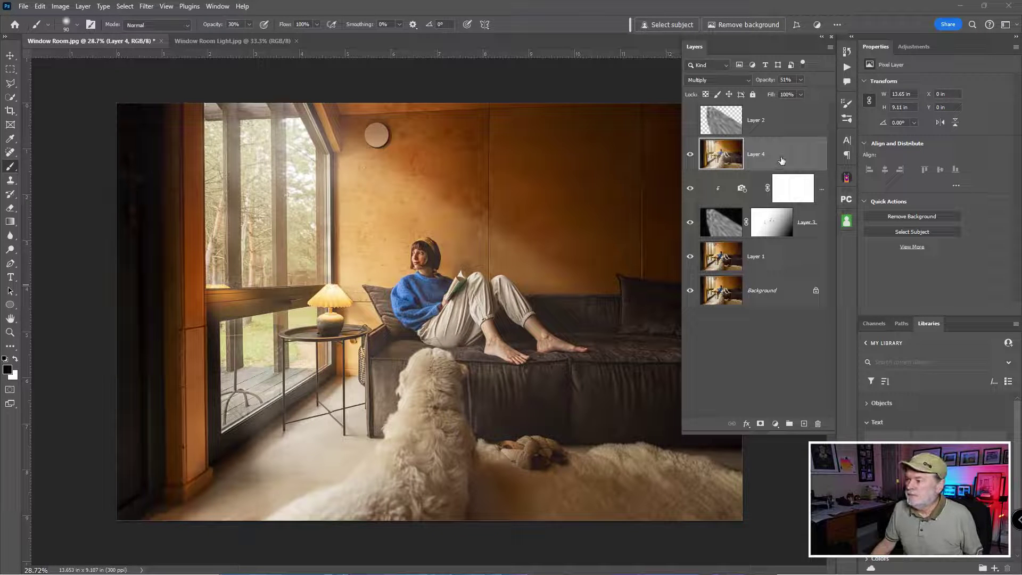
pyautogui.moveTo(764, 85)
pyautogui.mouseDown()
pyautogui.moveTo(775, 86)
pyautogui.moveTo(766, 84)
pyautogui.mouseUp()
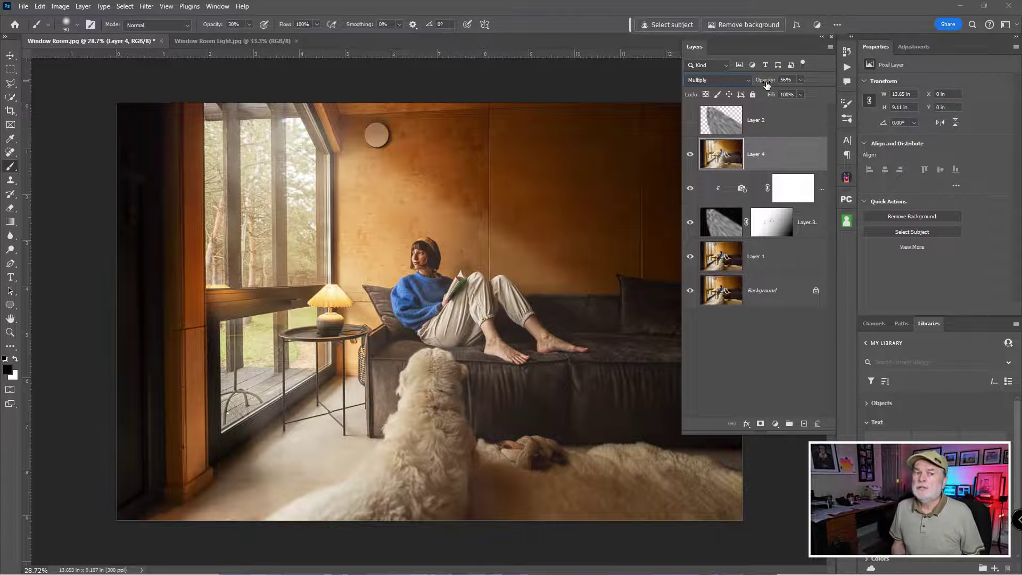